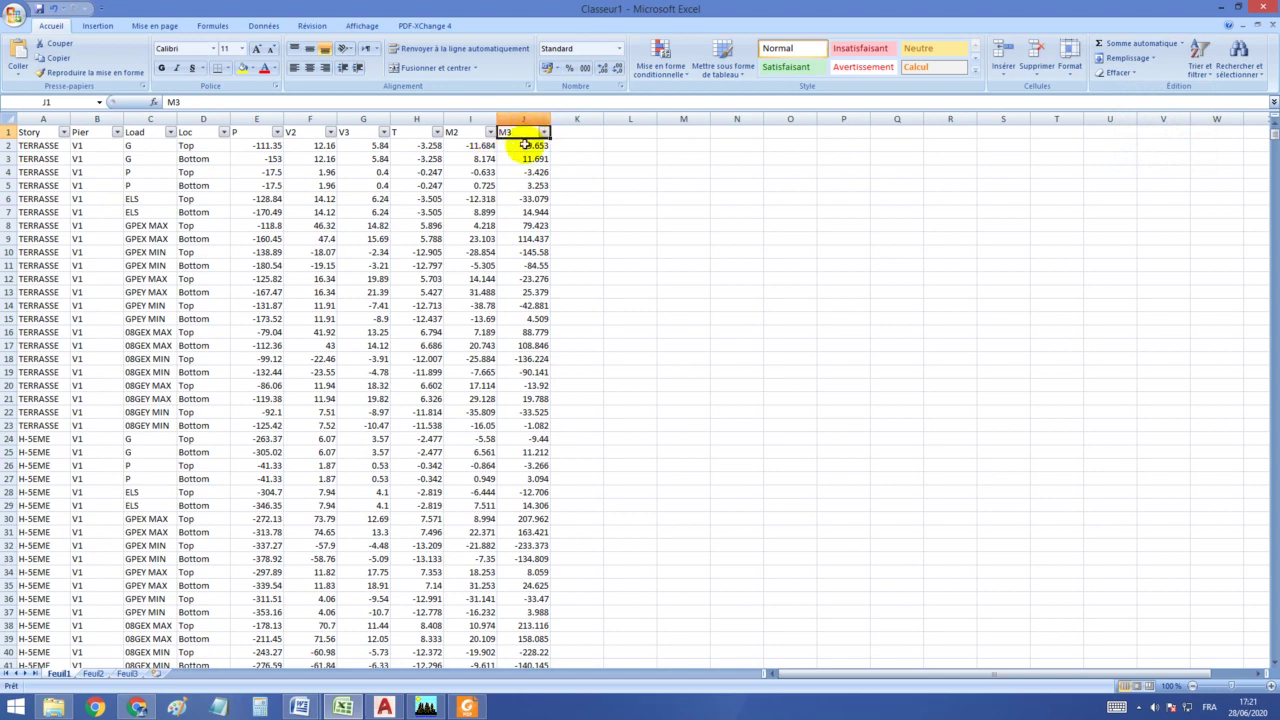
Sort the Feuil1 table by M3 in ascending order, and re-sort it in descending order, to compare both extremes.
click(543, 132)
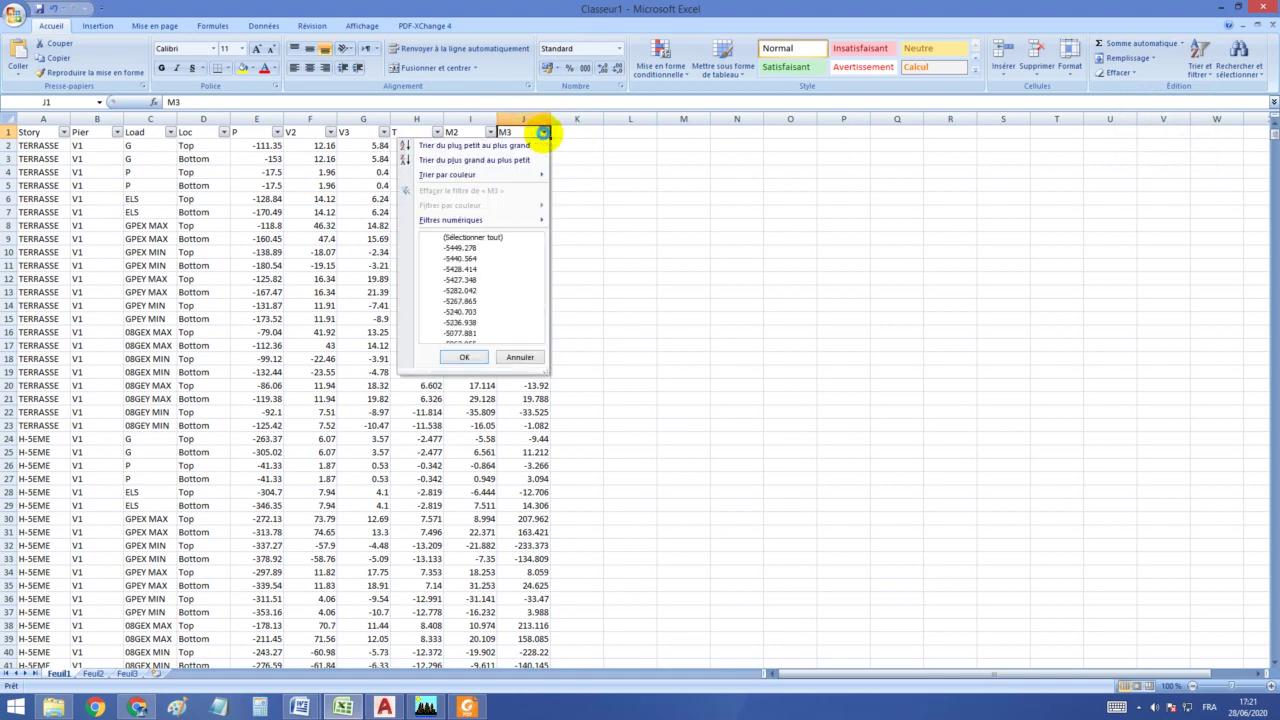
click(500, 142)
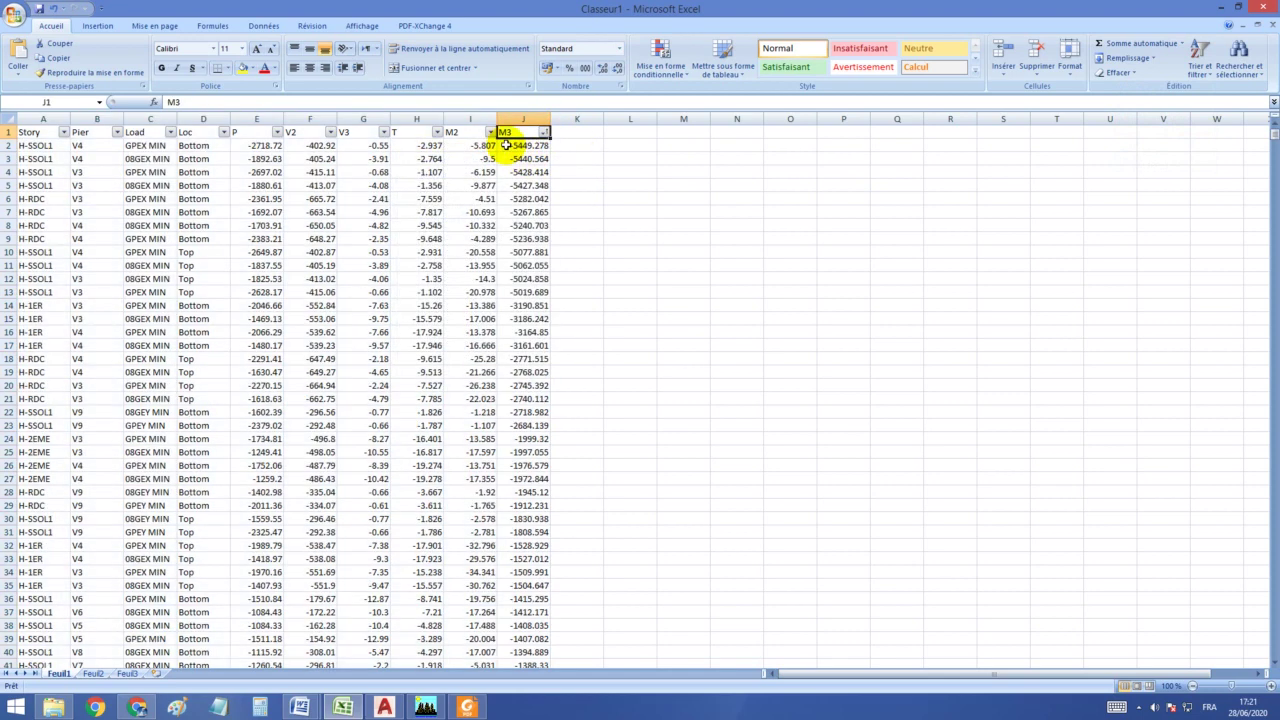
click(543, 132)
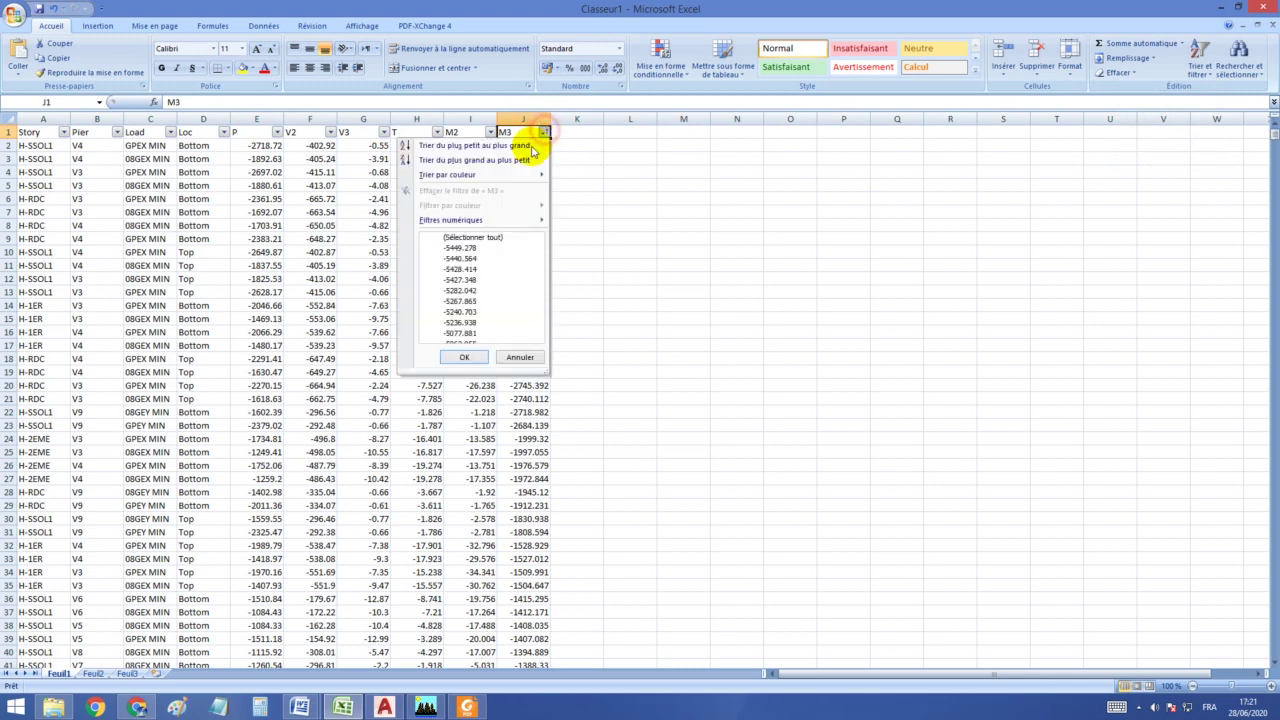
click(505, 158)
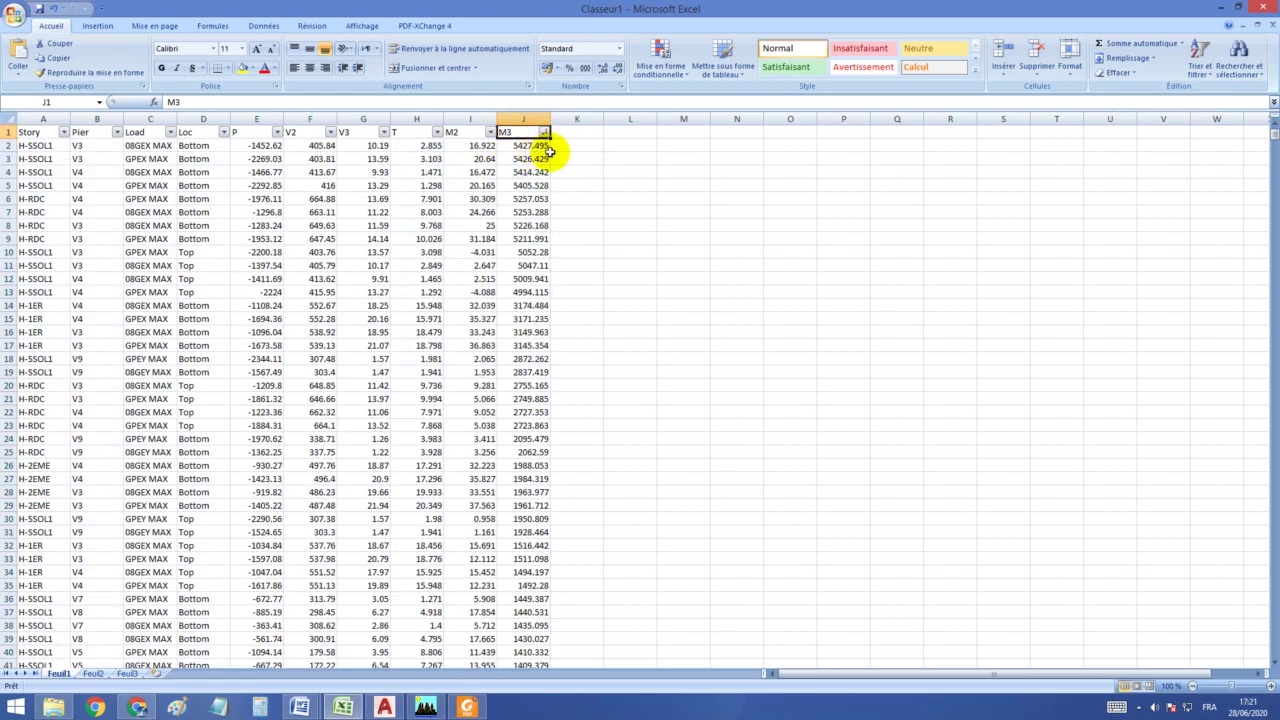
Sort the table by M3 from smallest to largest and copy the header and first data row to Feuil2 at A1.
click(540, 132)
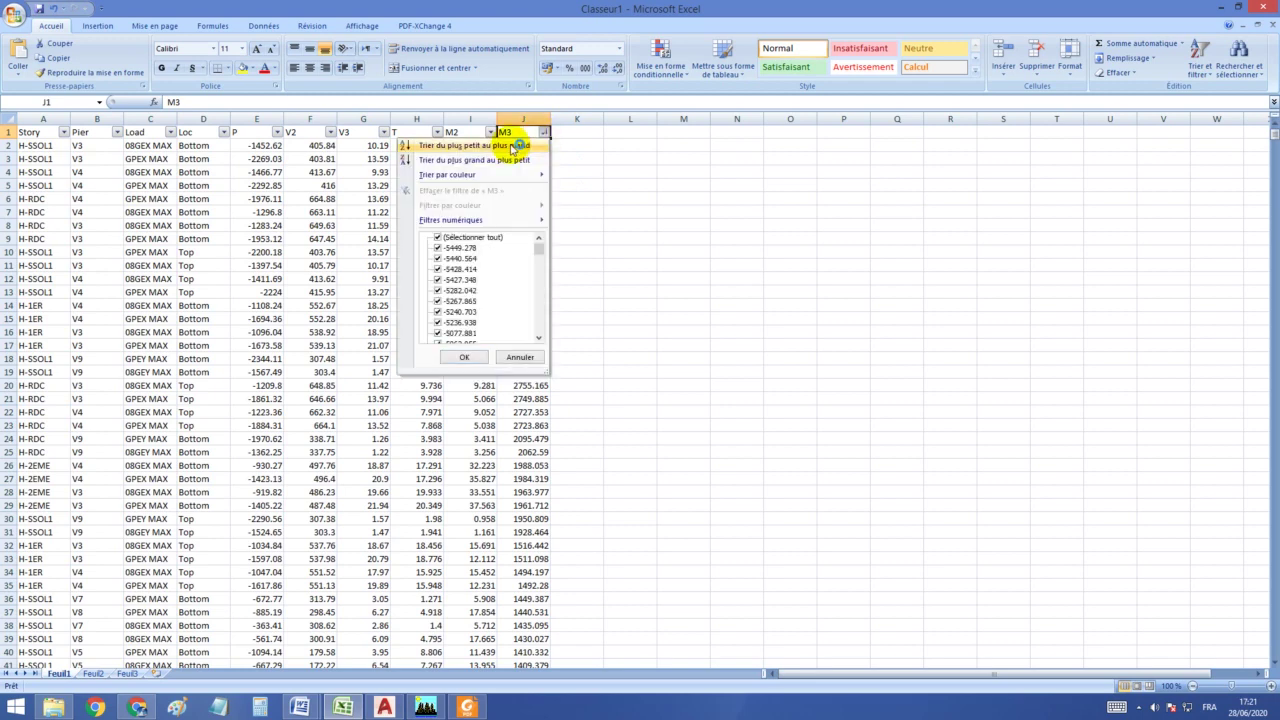
click(505, 145)
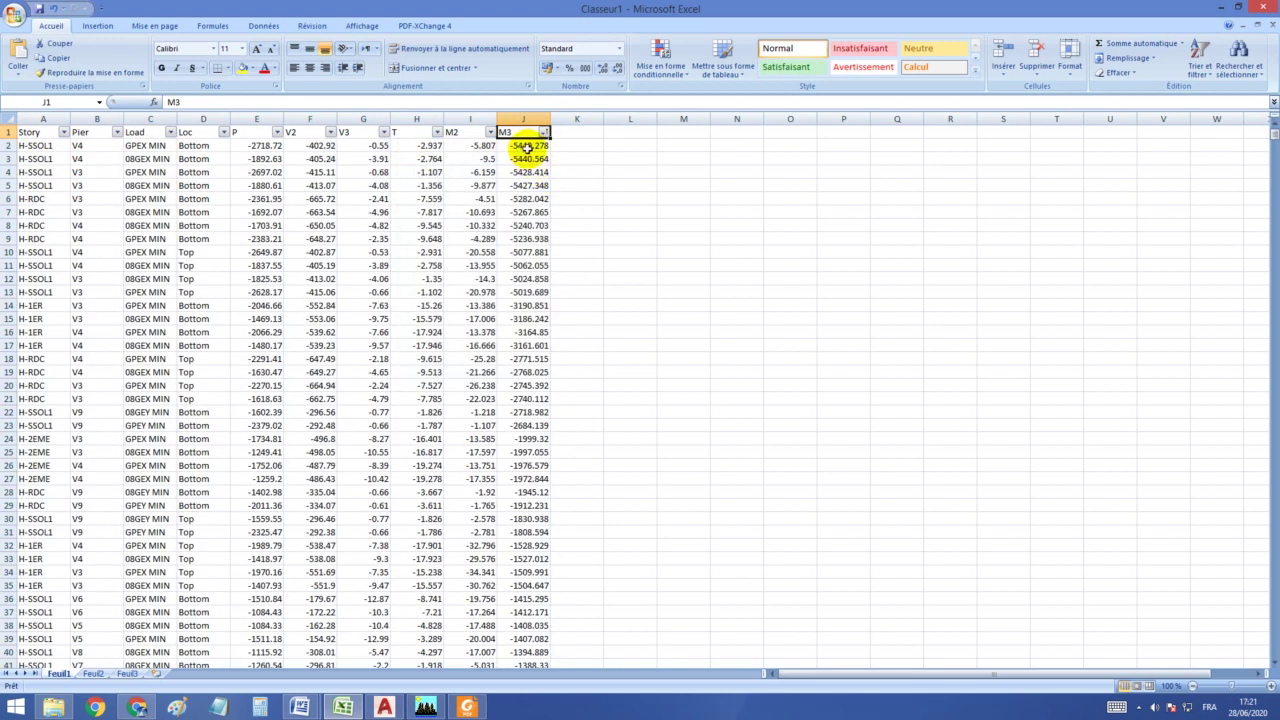
drag(533, 130, 15, 146)
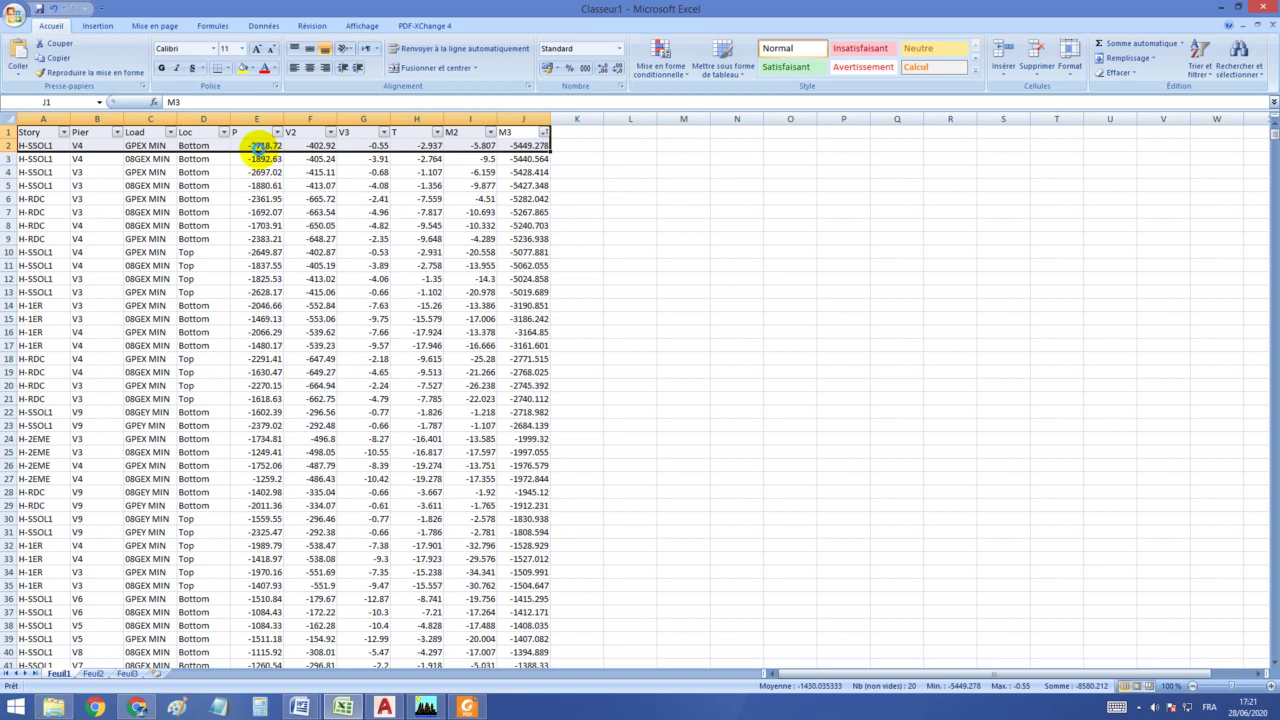
key(ctrl+c)
click(93, 673)
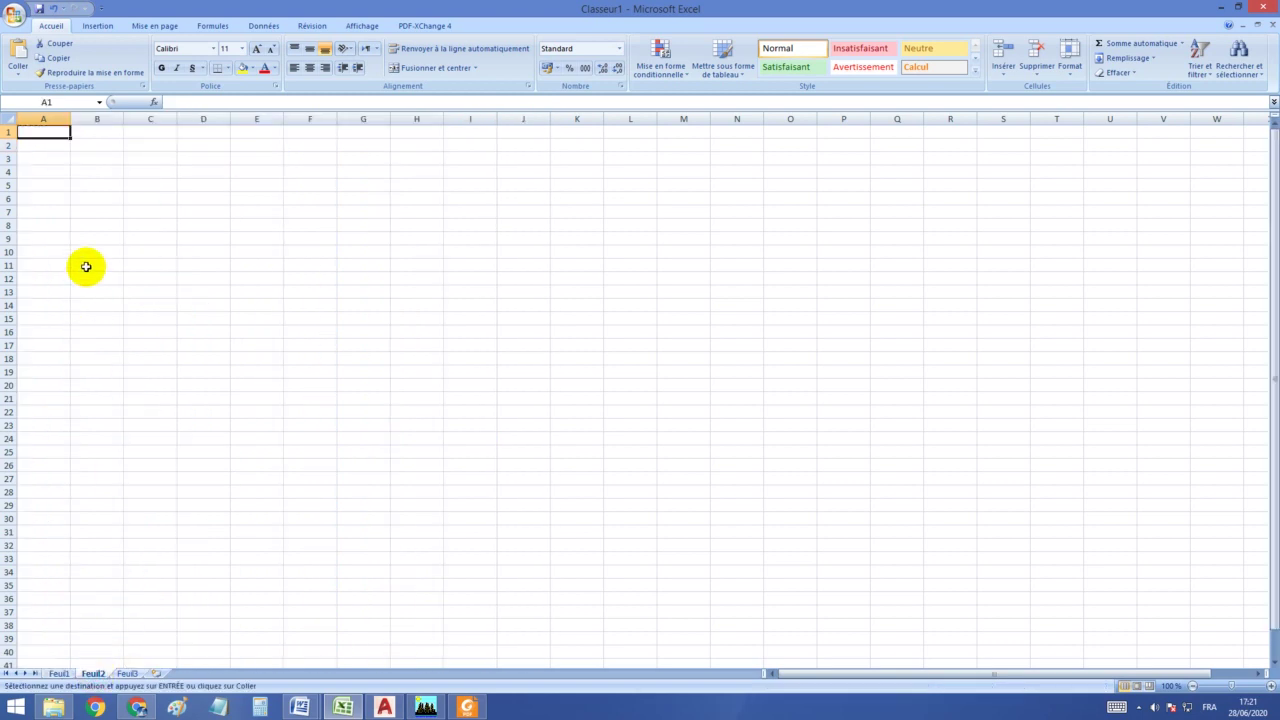
key(ctrl+v)
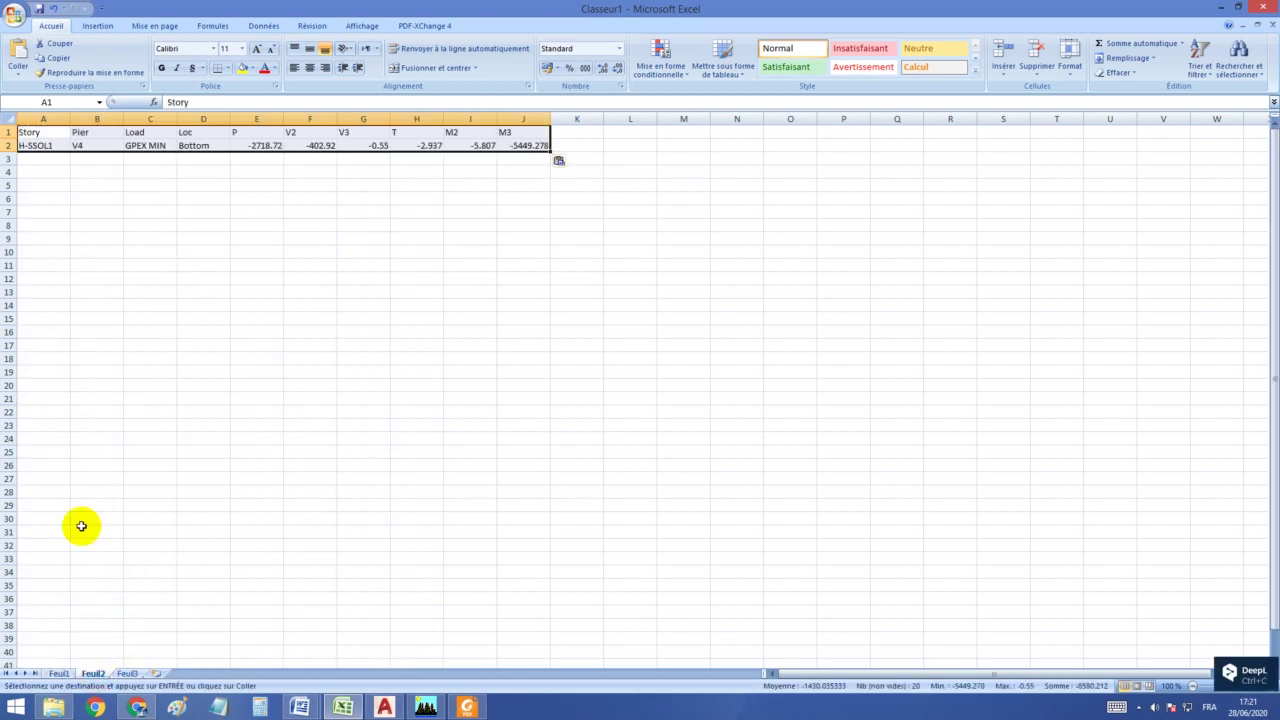
Sort the Feuil1 table by M3 from largest to smallest and copy its first data row, A2:J2, for use in Feuil2.
click(58, 673)
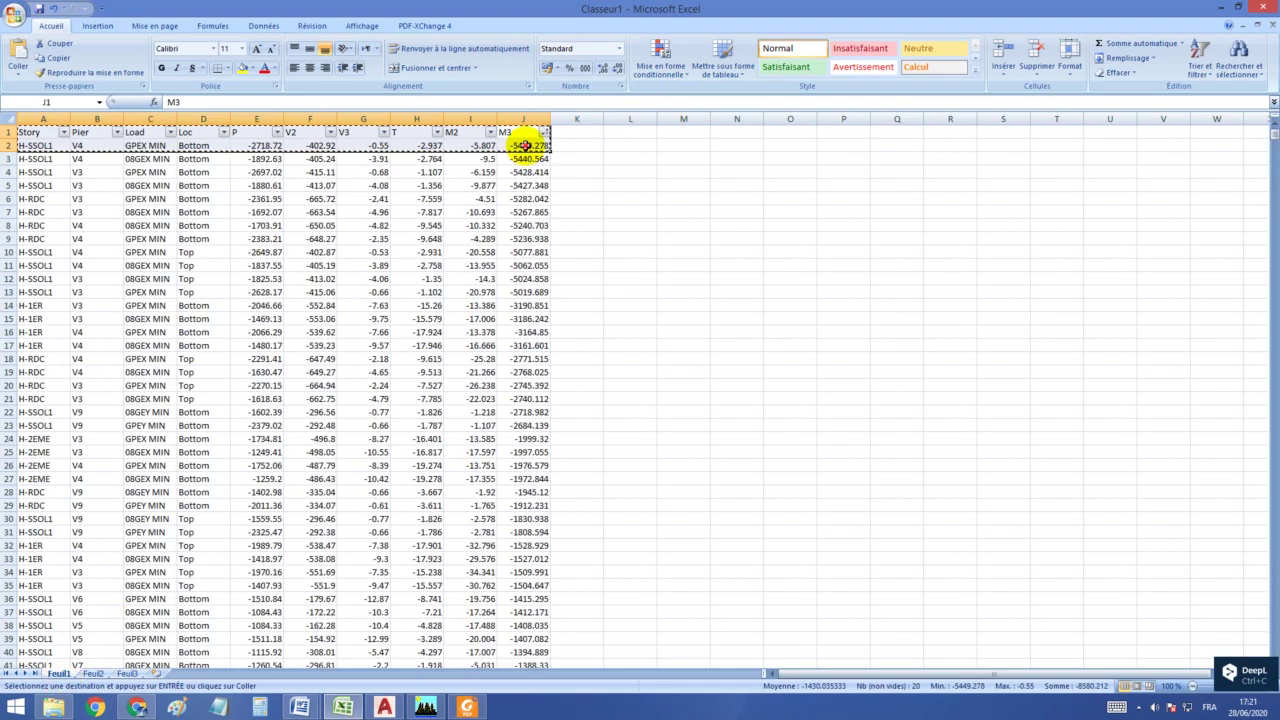
click(530, 145)
click(543, 132)
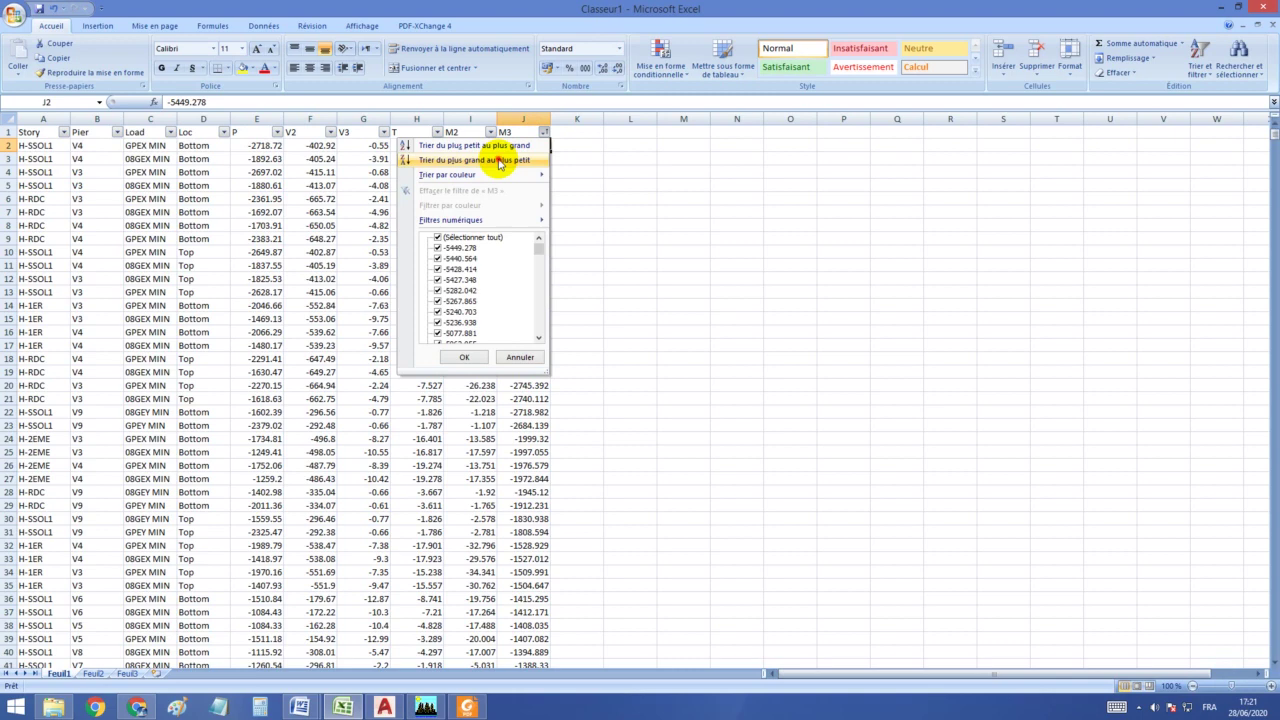
click(499, 160)
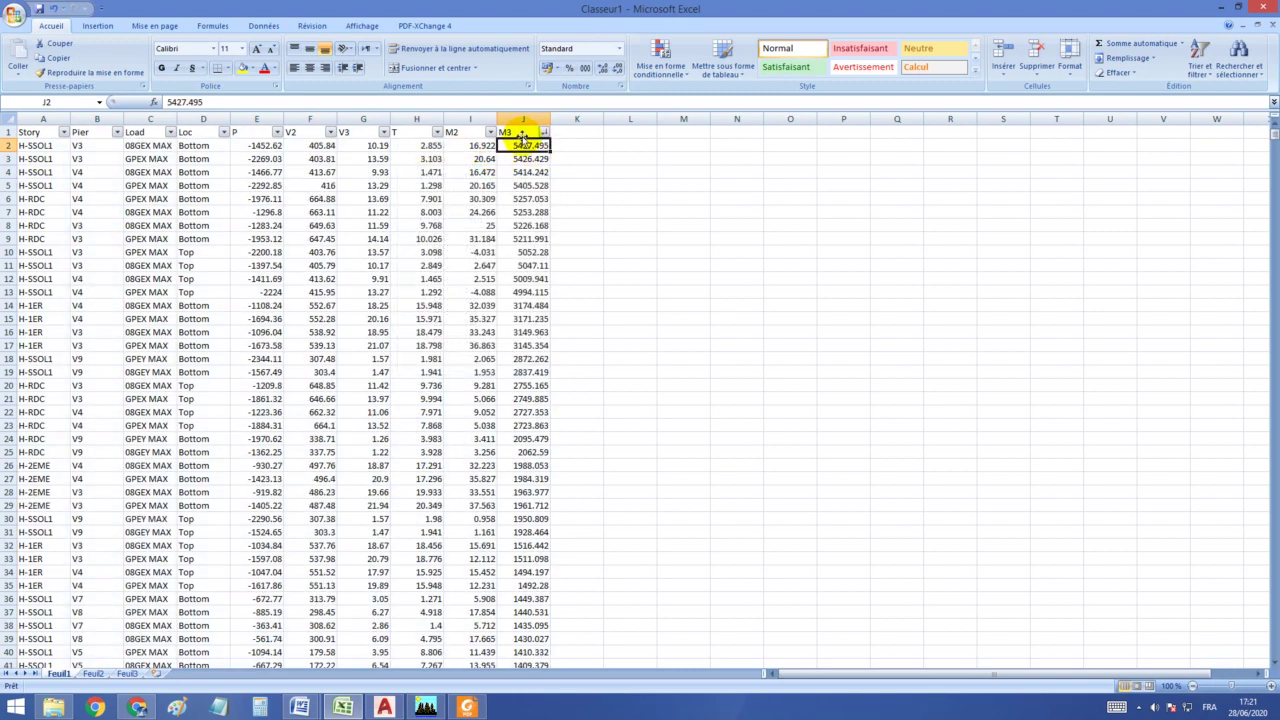
drag(522, 142, 36, 147)
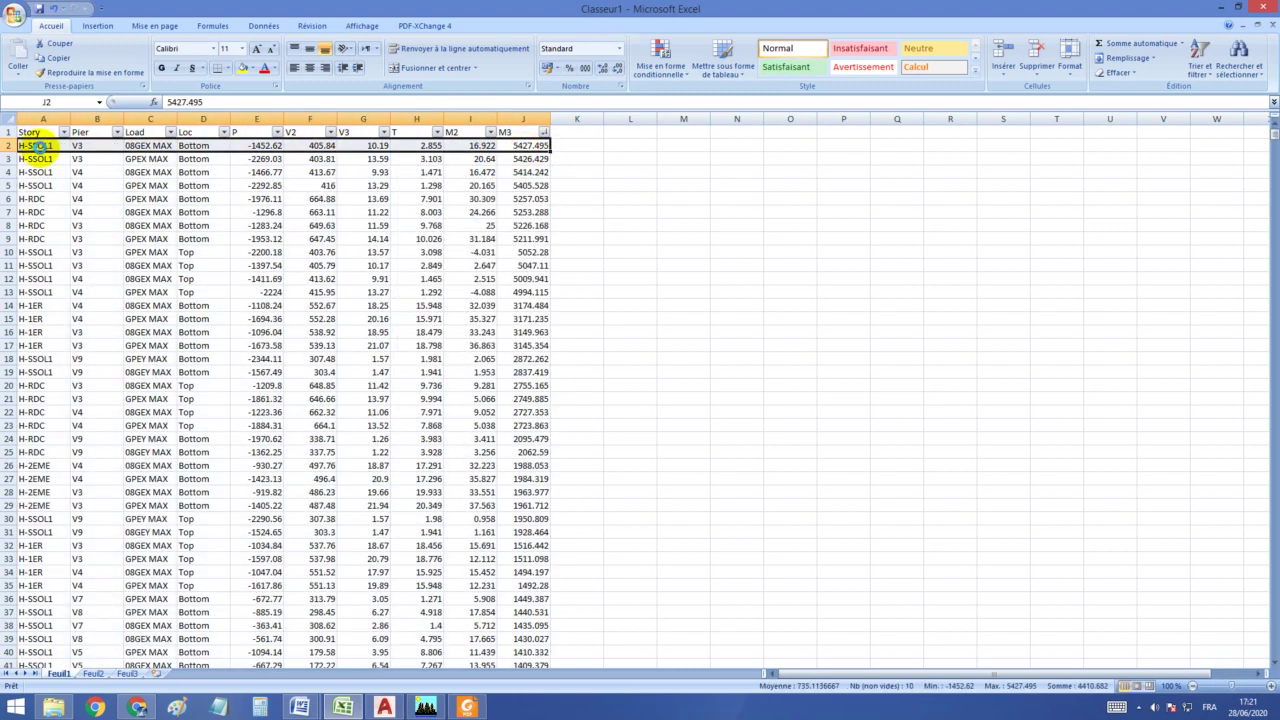
key(ctrl+c)
click(90, 674)
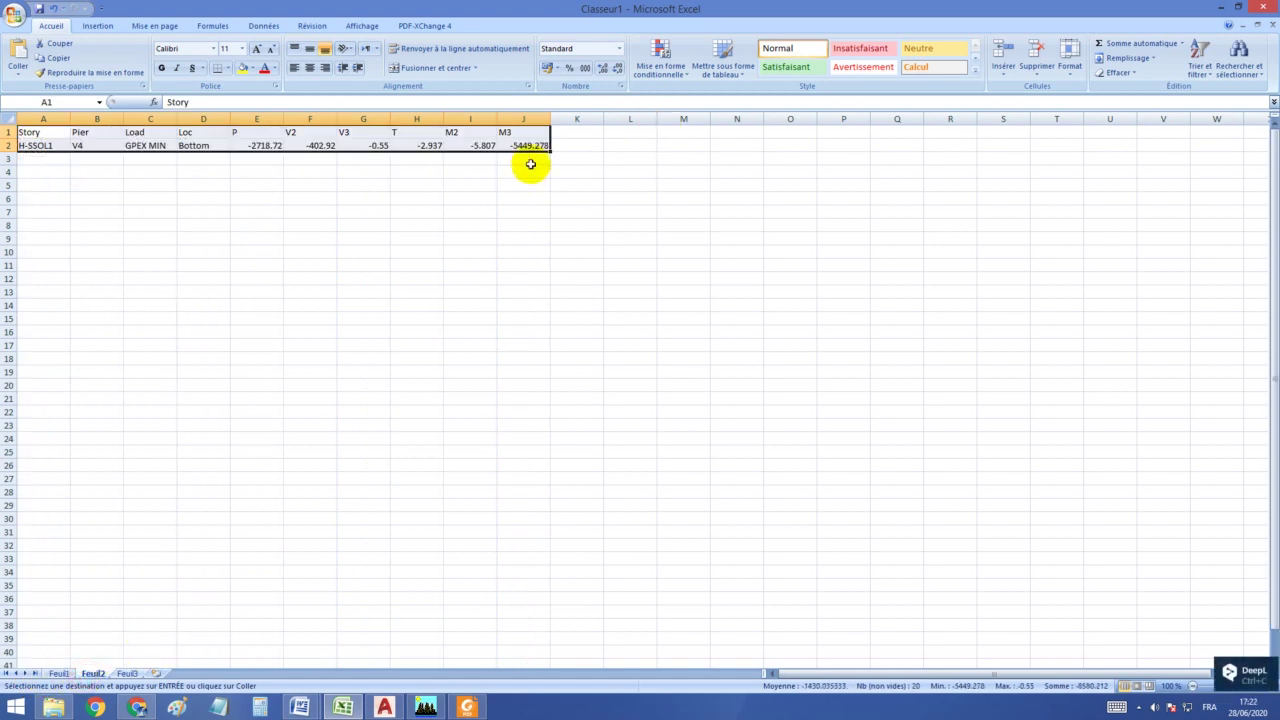
click(530, 164)
key(ctrl+v)
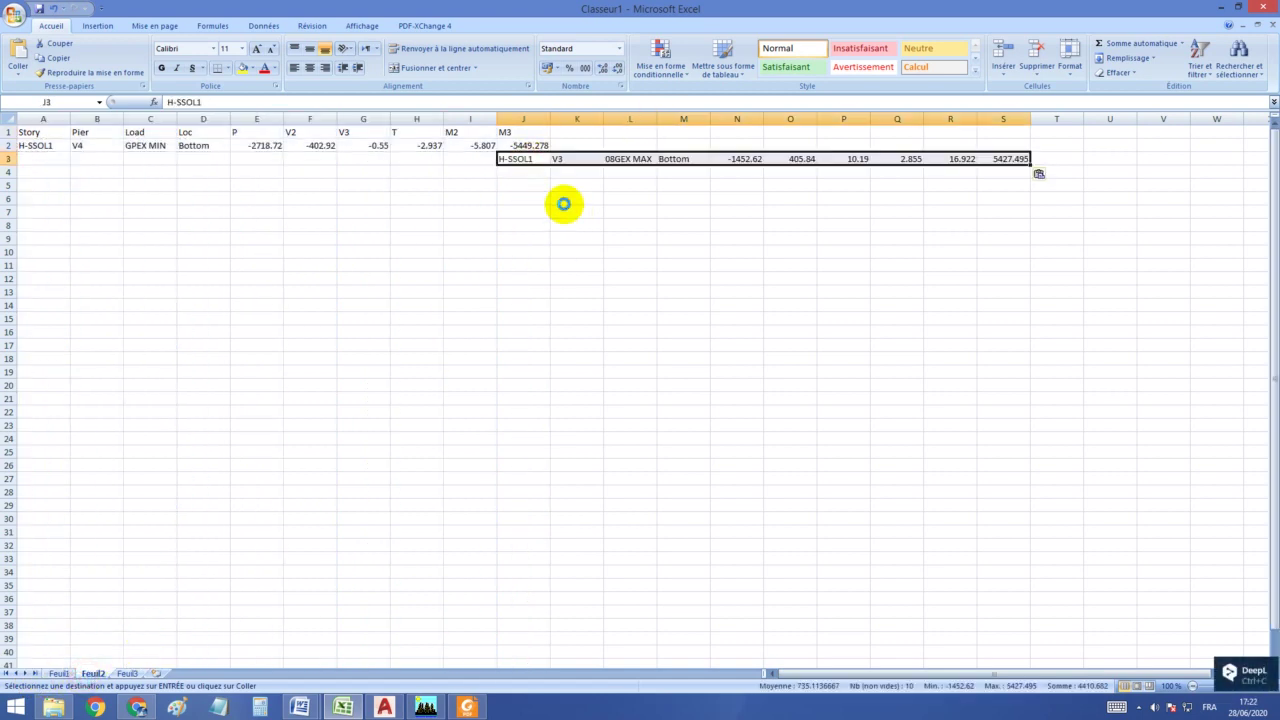
key(ctrl+z)
Paste the copied maximum-M3 row into Feuil2 below the existing data row, starting at cell A3.
click(44, 147)
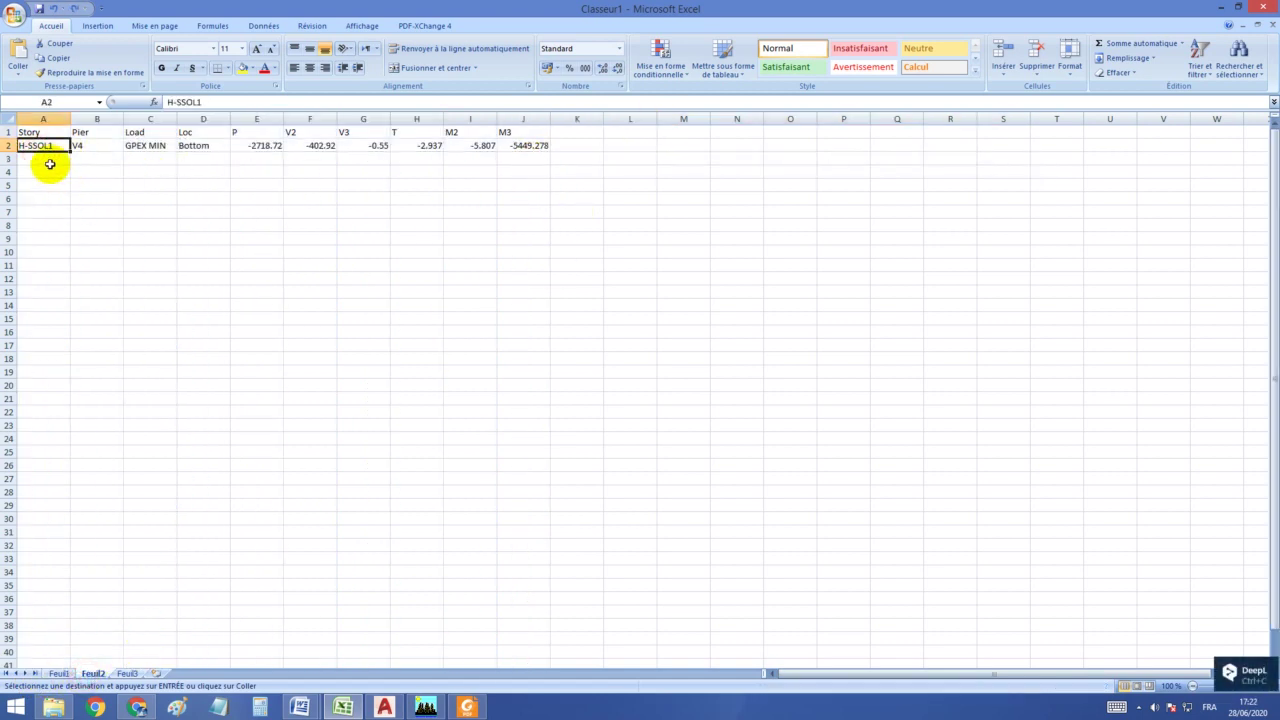
click(48, 158)
key(ctrl+v)
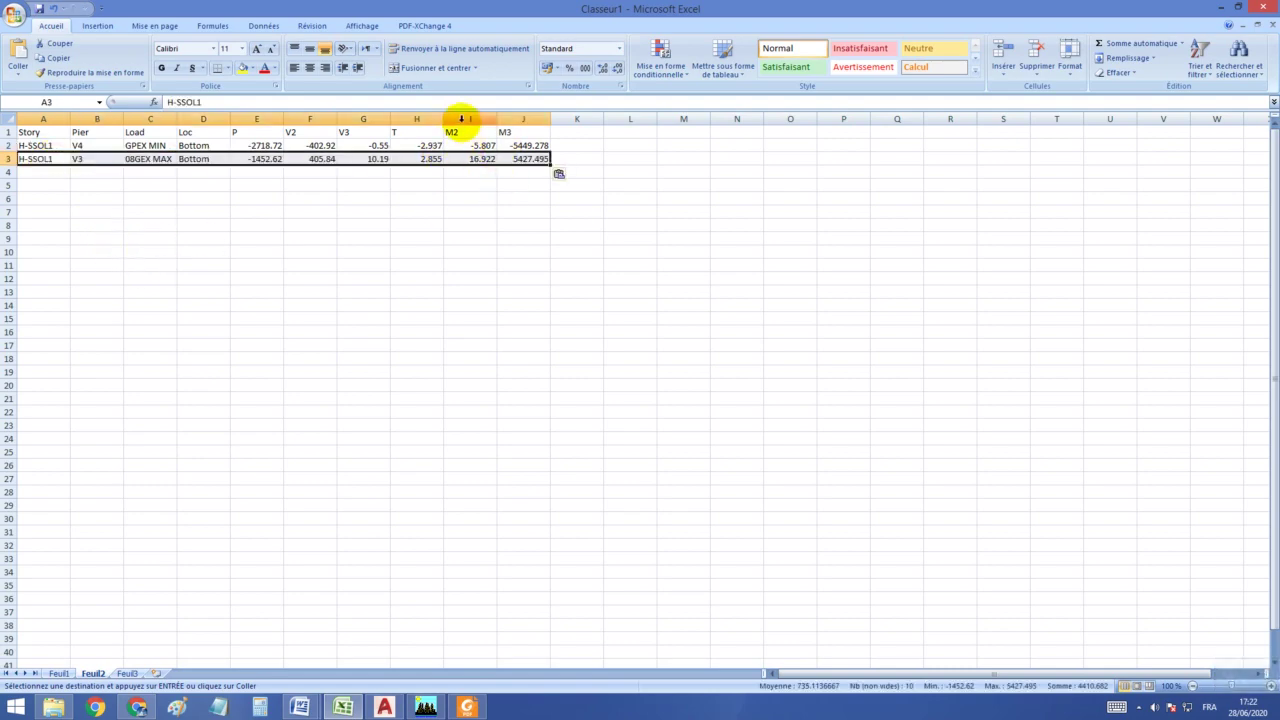
Delete the V2, V3, T and M2 columns (F to I) from Feuil2.
drag(461, 118, 315, 116)
right_click(316, 120)
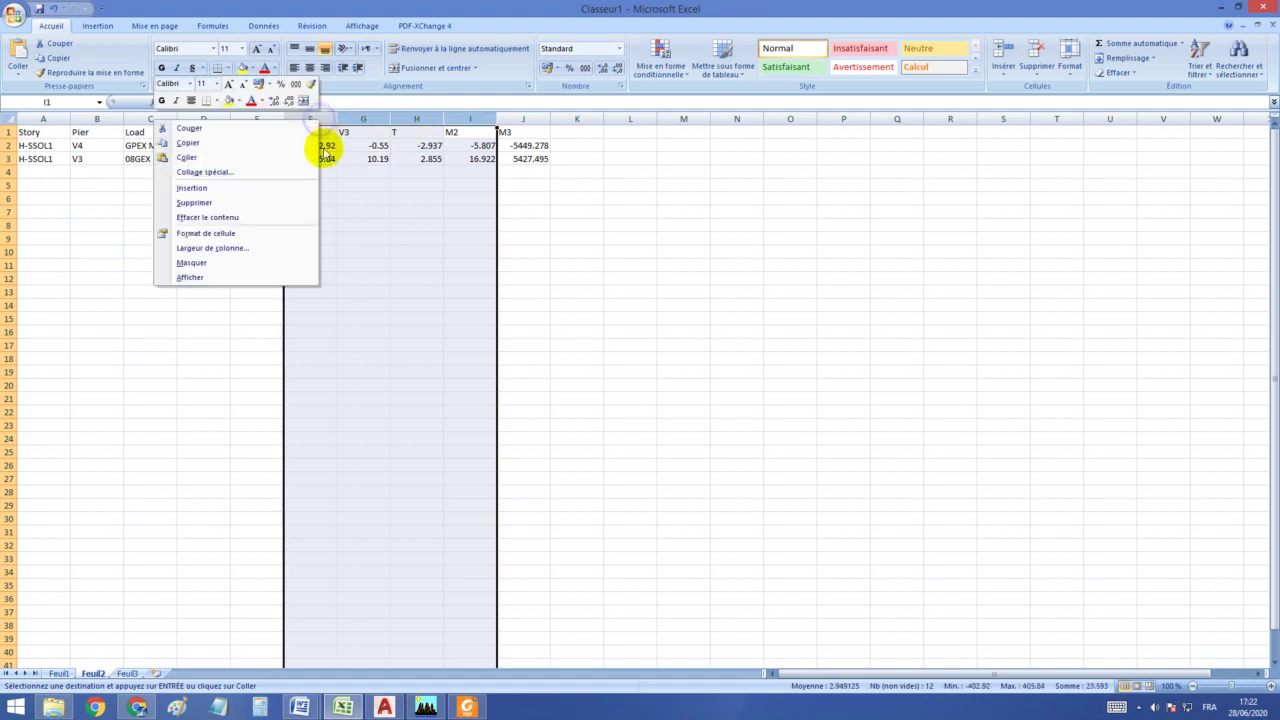
click(246, 208)
click(200, 197)
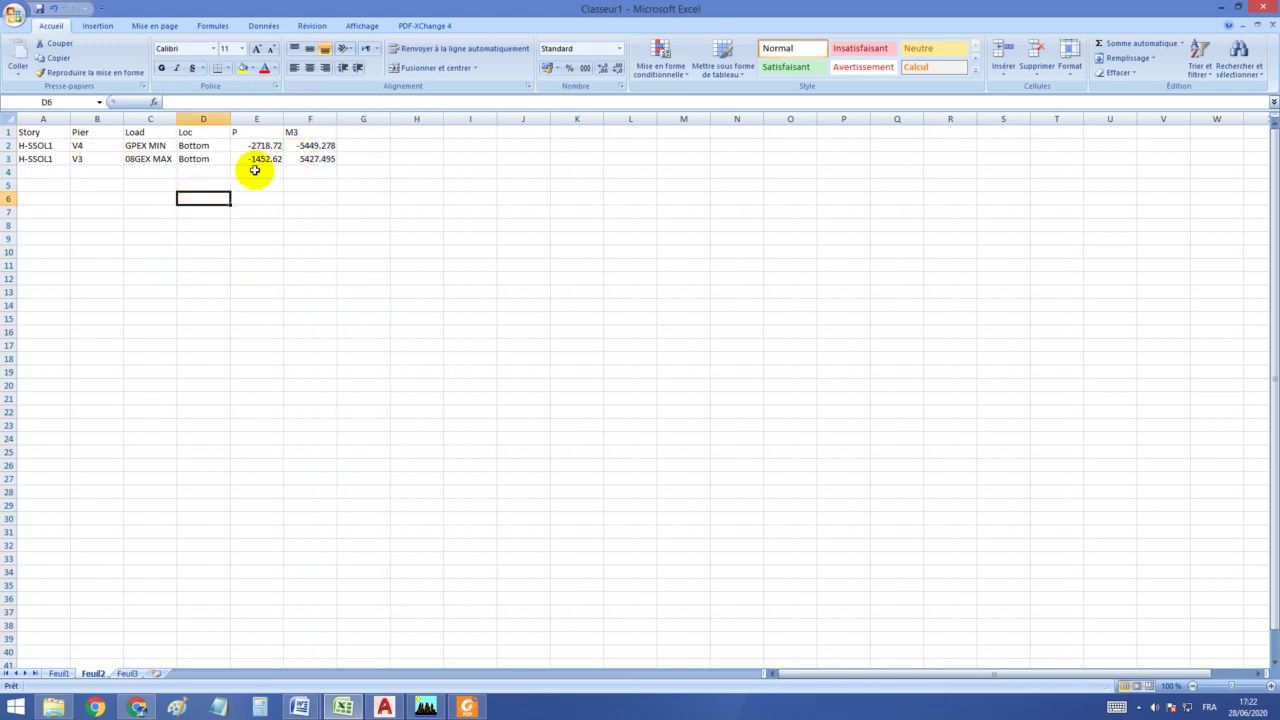
Examine the P and M3 values of the two extracted rows on Feuil2.
click(306, 159)
click(265, 159)
click(288, 160)
click(274, 160)
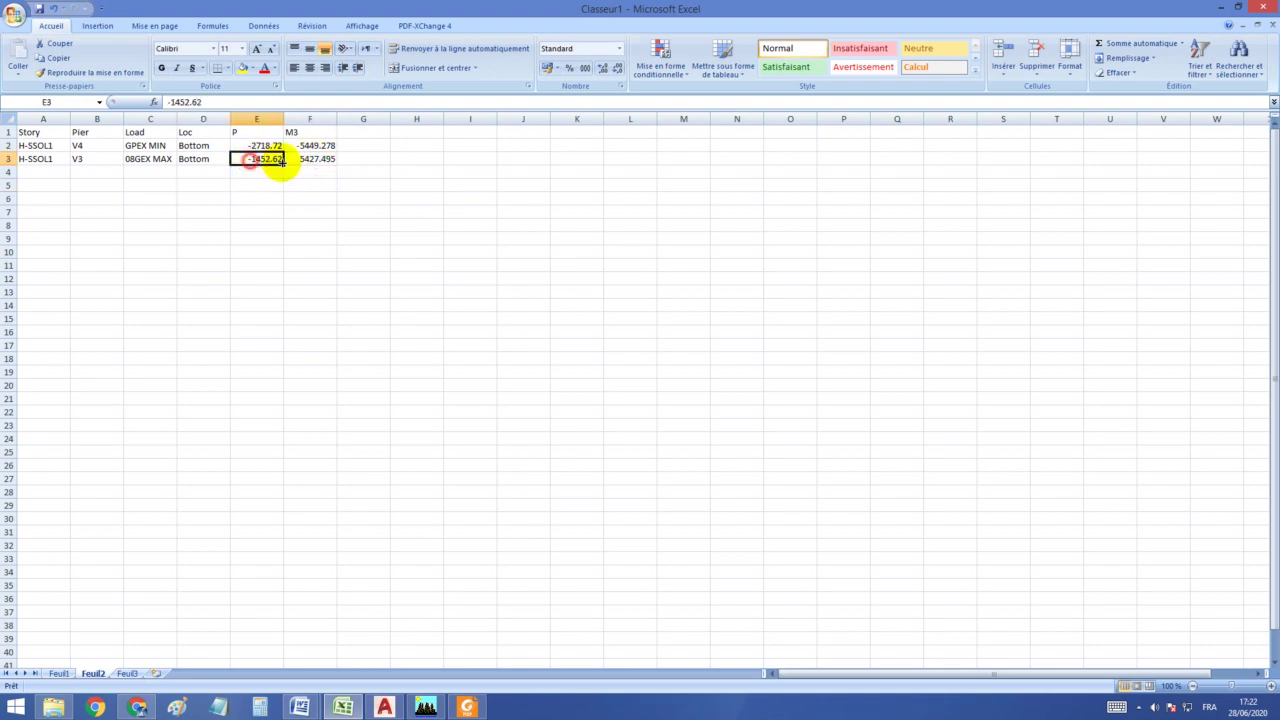
click(299, 166)
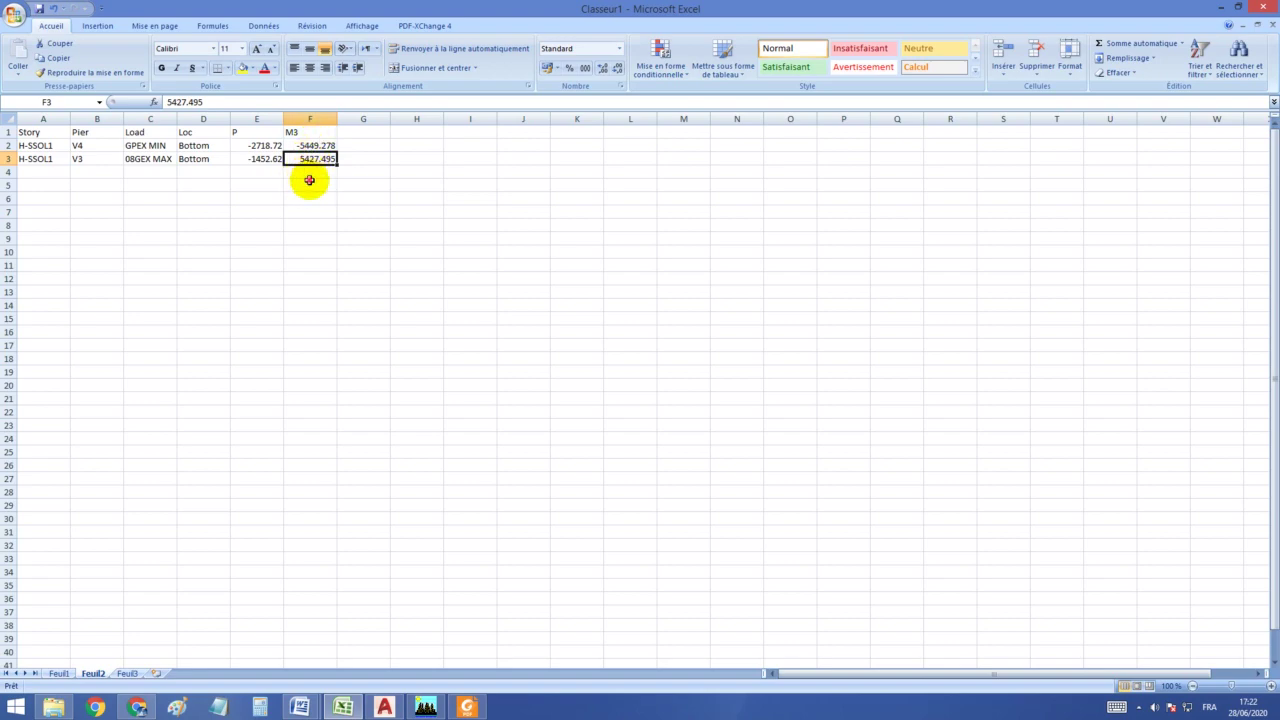
click(306, 161)
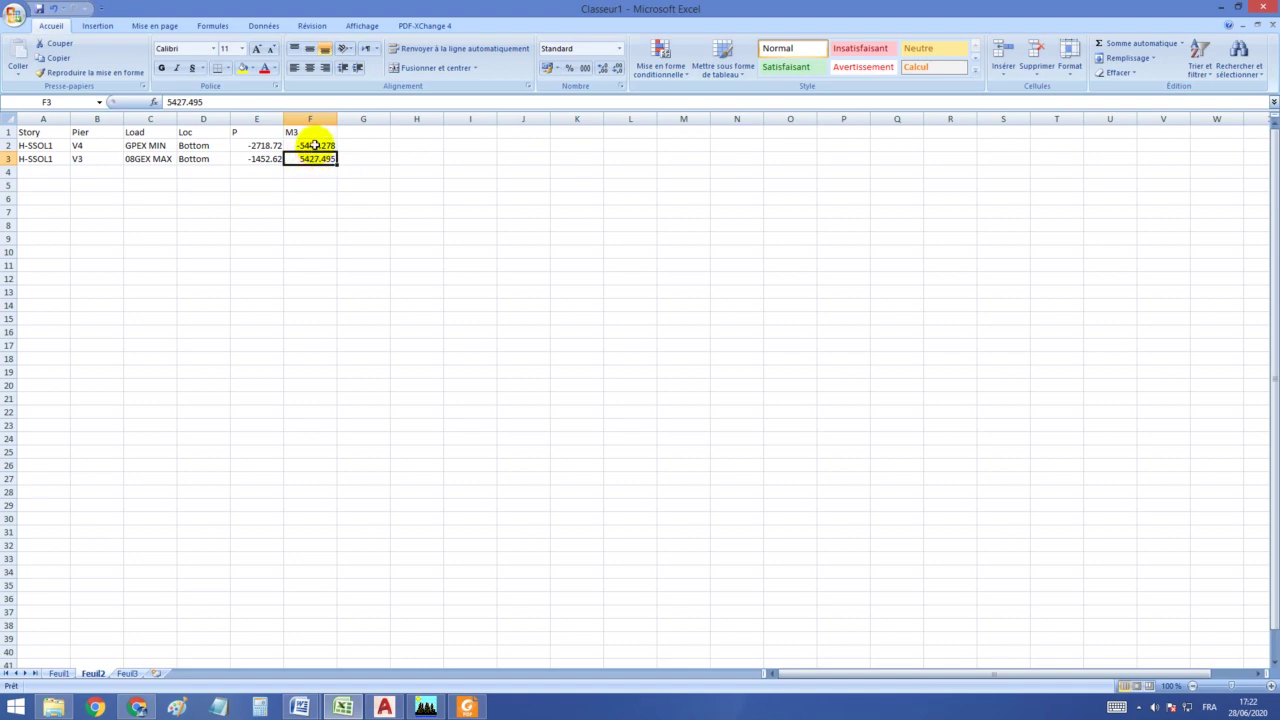
click(315, 146)
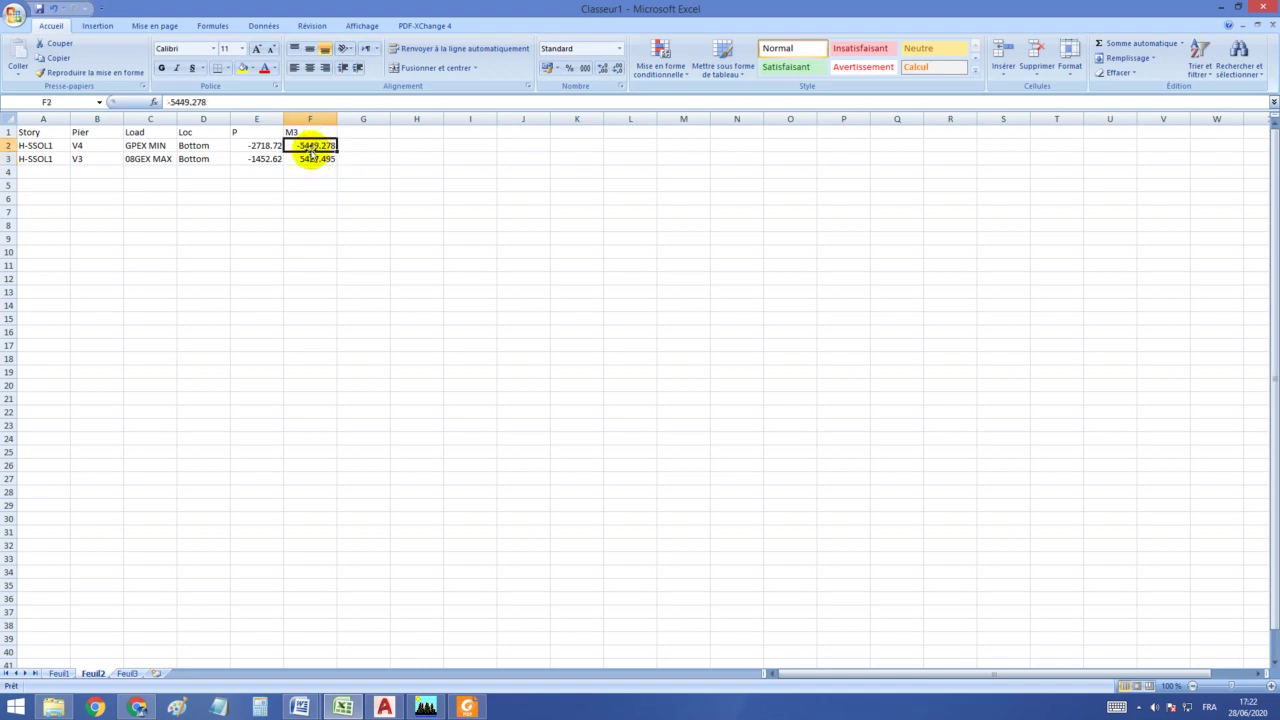
click(306, 159)
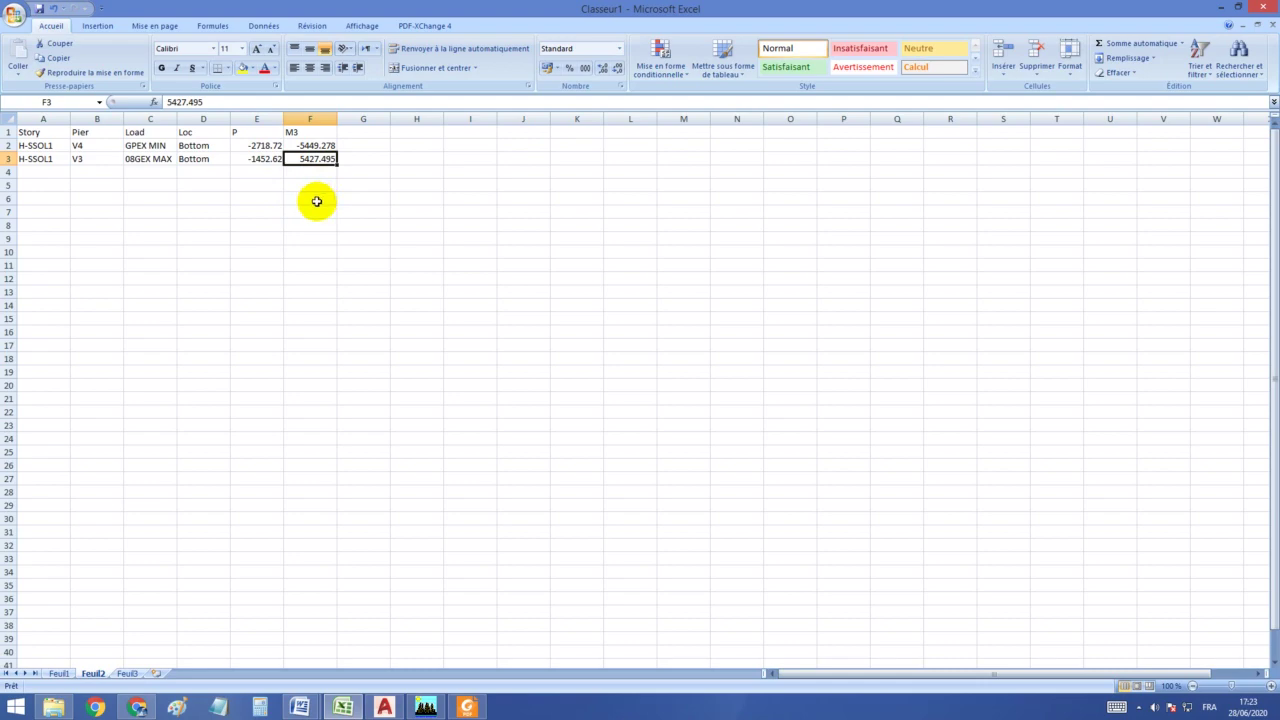
Enter the formula =ABS(F2/E2) in cell G2 to calculate the absolute ratio of M3 to P.
click(367, 159)
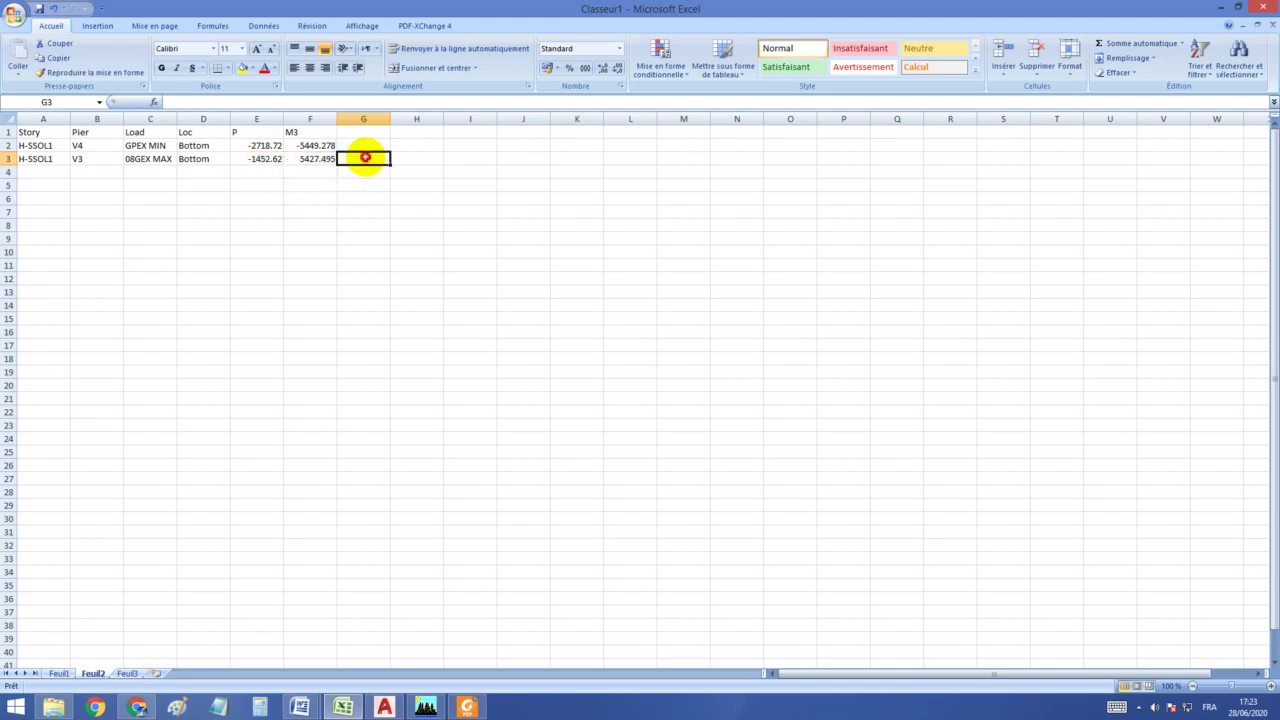
click(366, 144)
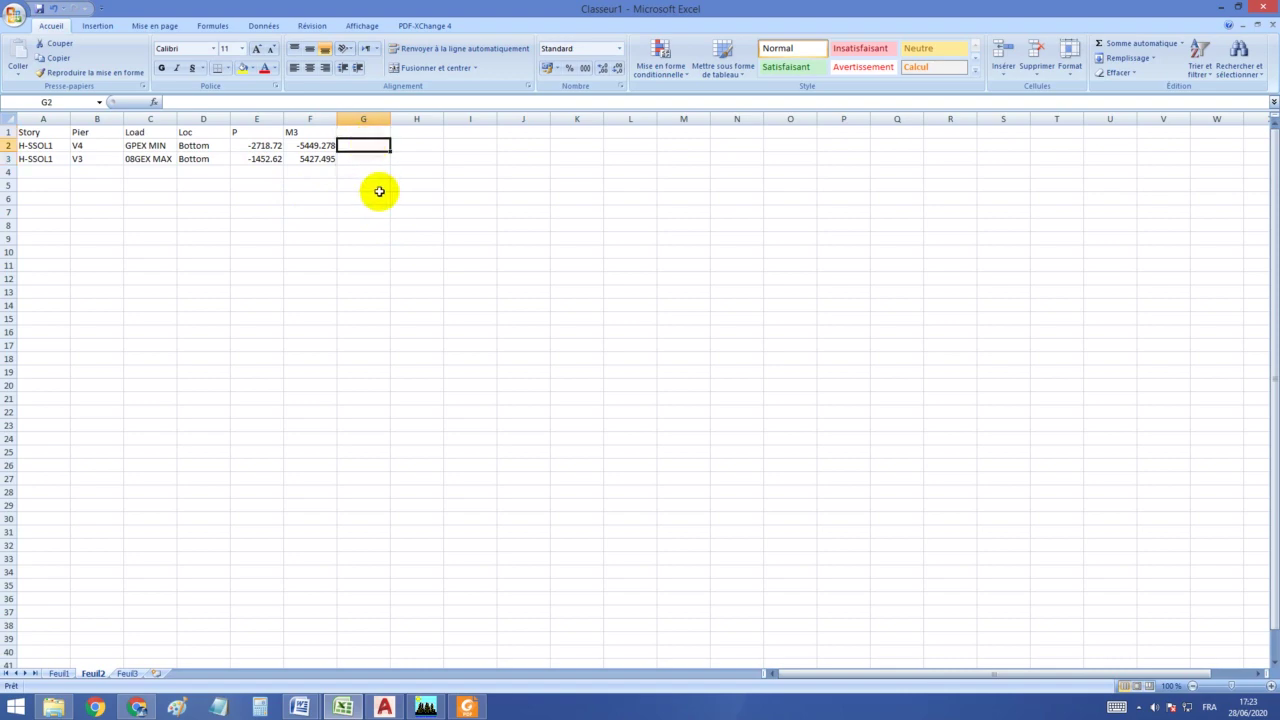
text(e=abs()
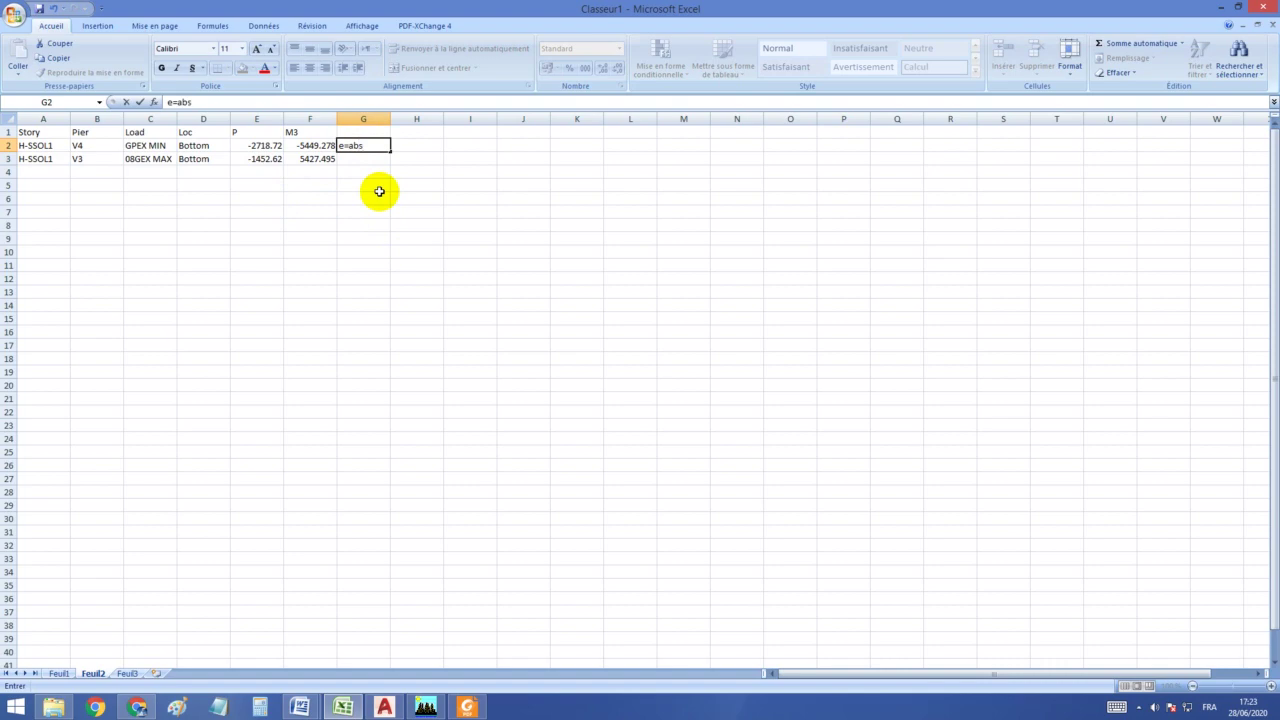
click(342, 146)
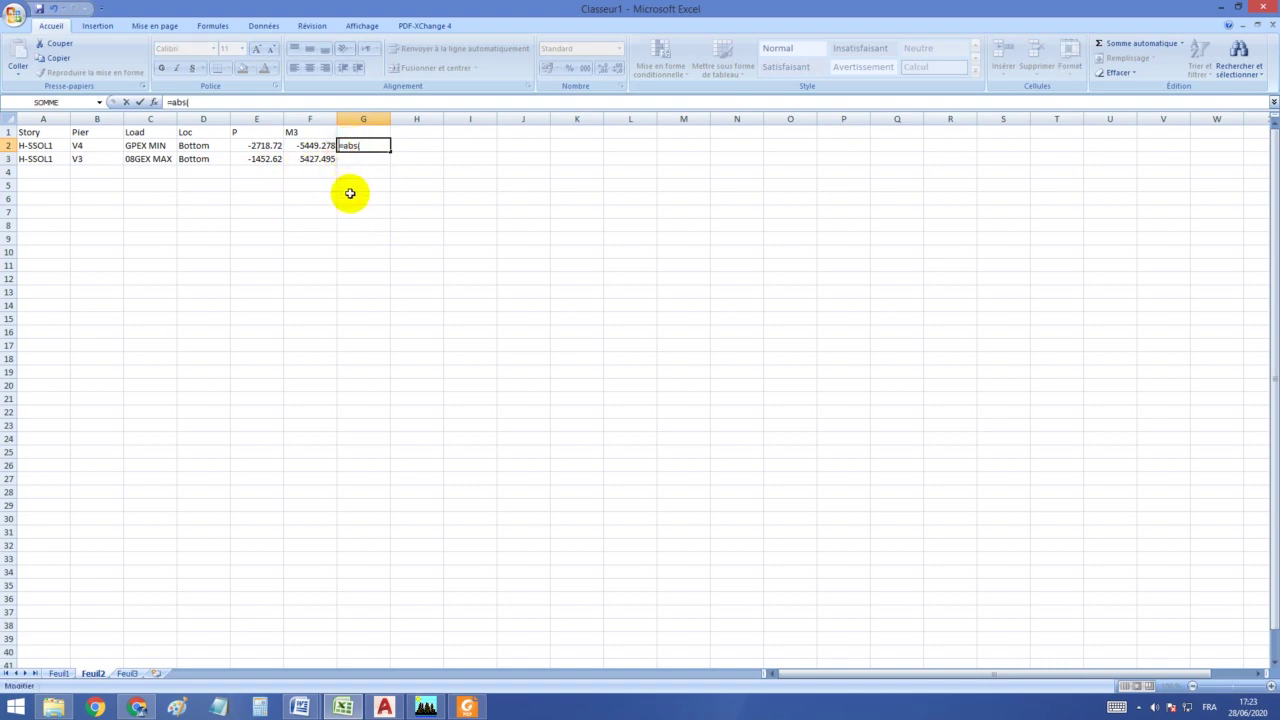
click(366, 148)
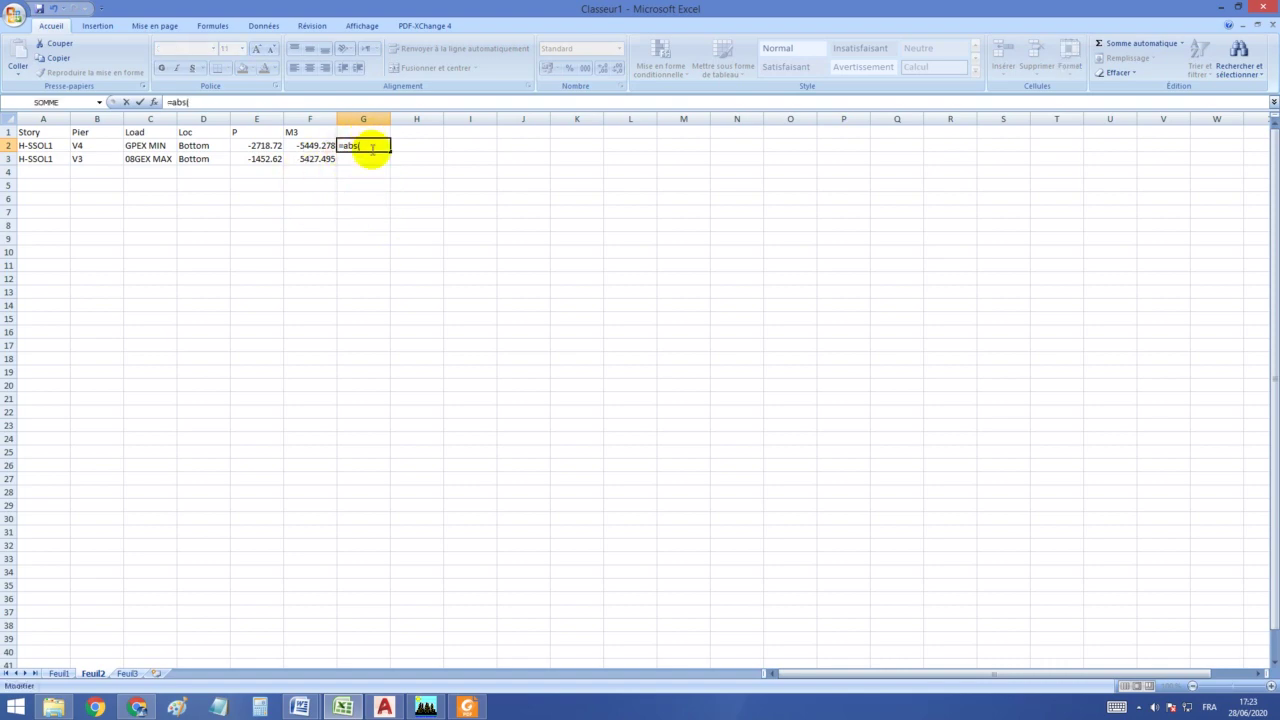
click(299, 145)
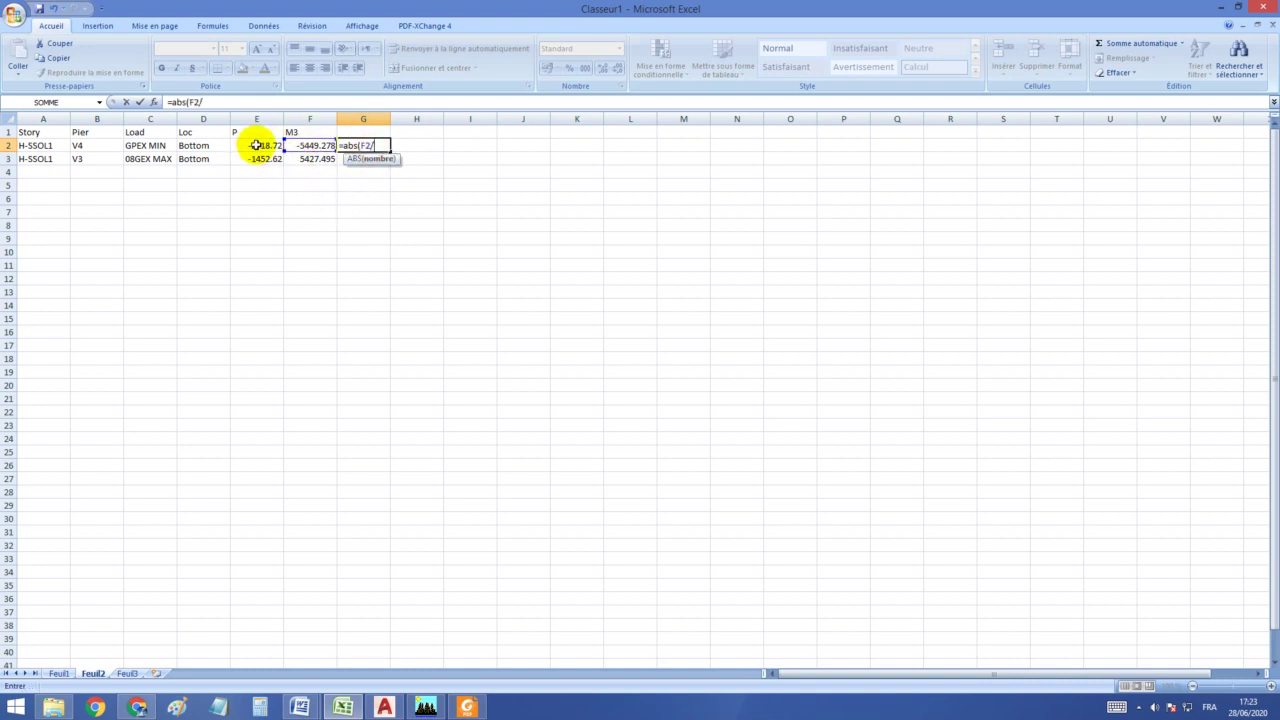
click(257, 145)
text())
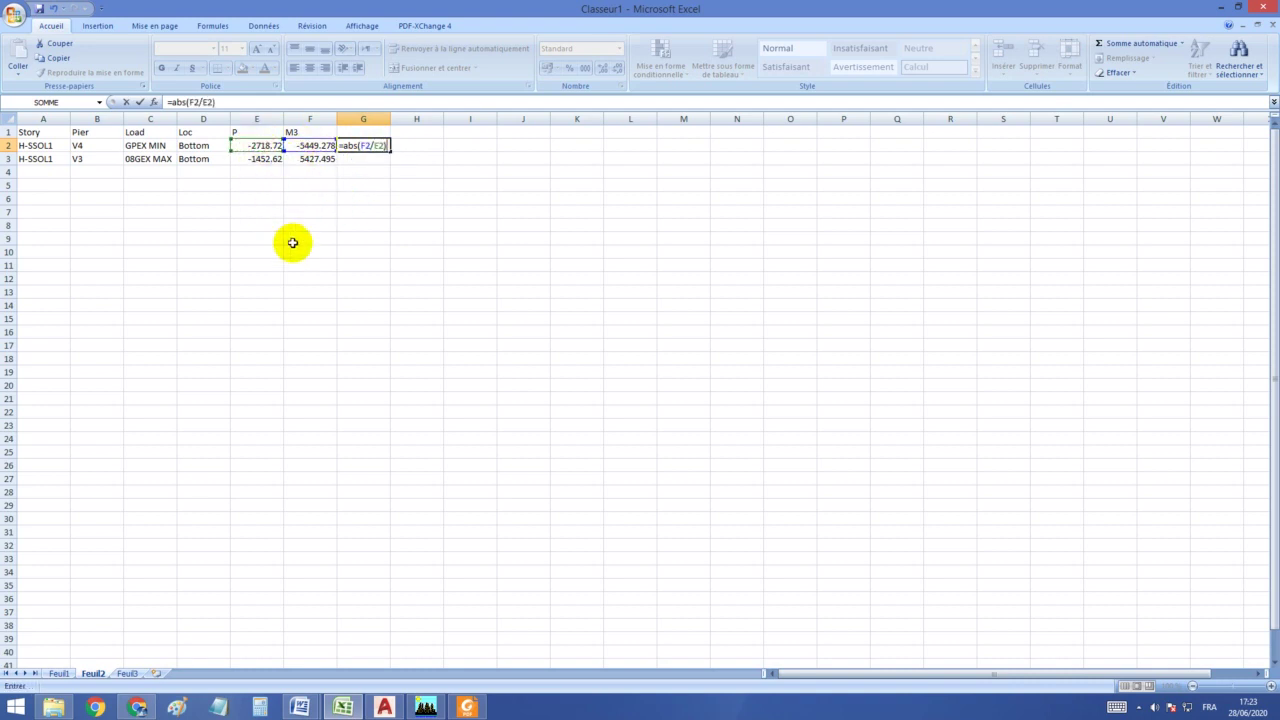
key(Return)
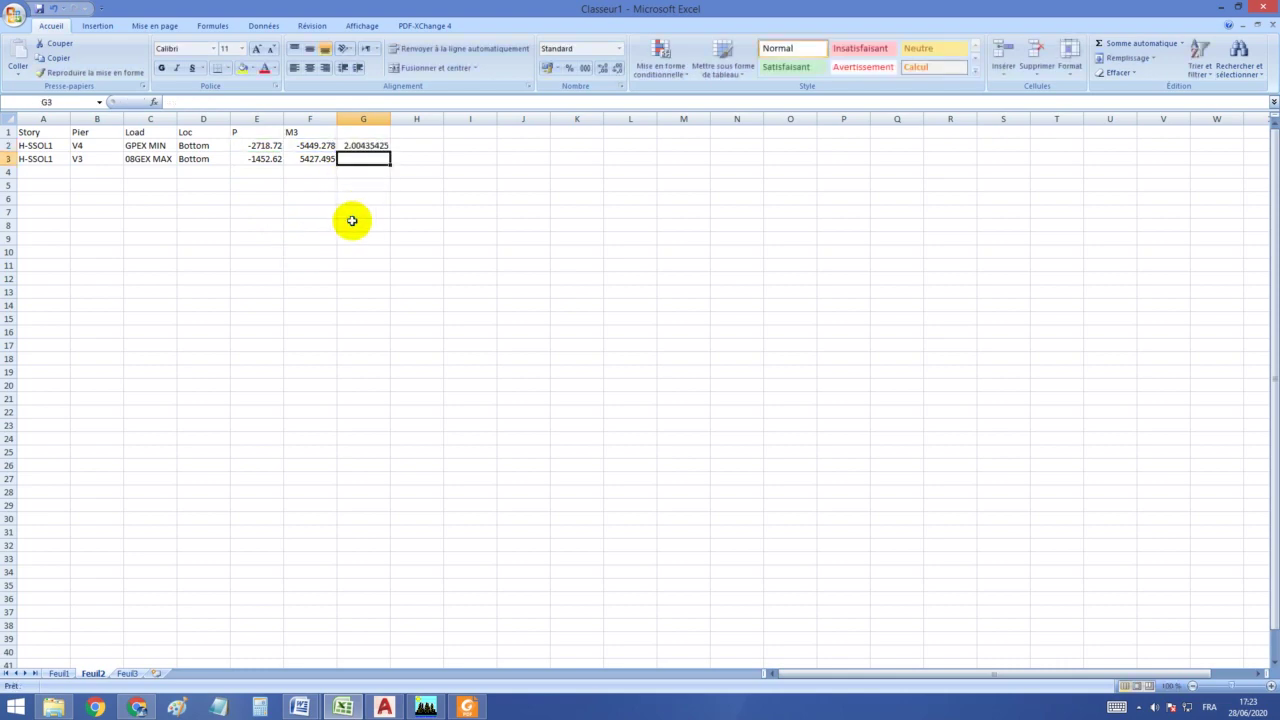
Fill the ratio formula from G2 down to G3 for the second data row.
click(364, 148)
drag(390, 152, 390, 162)
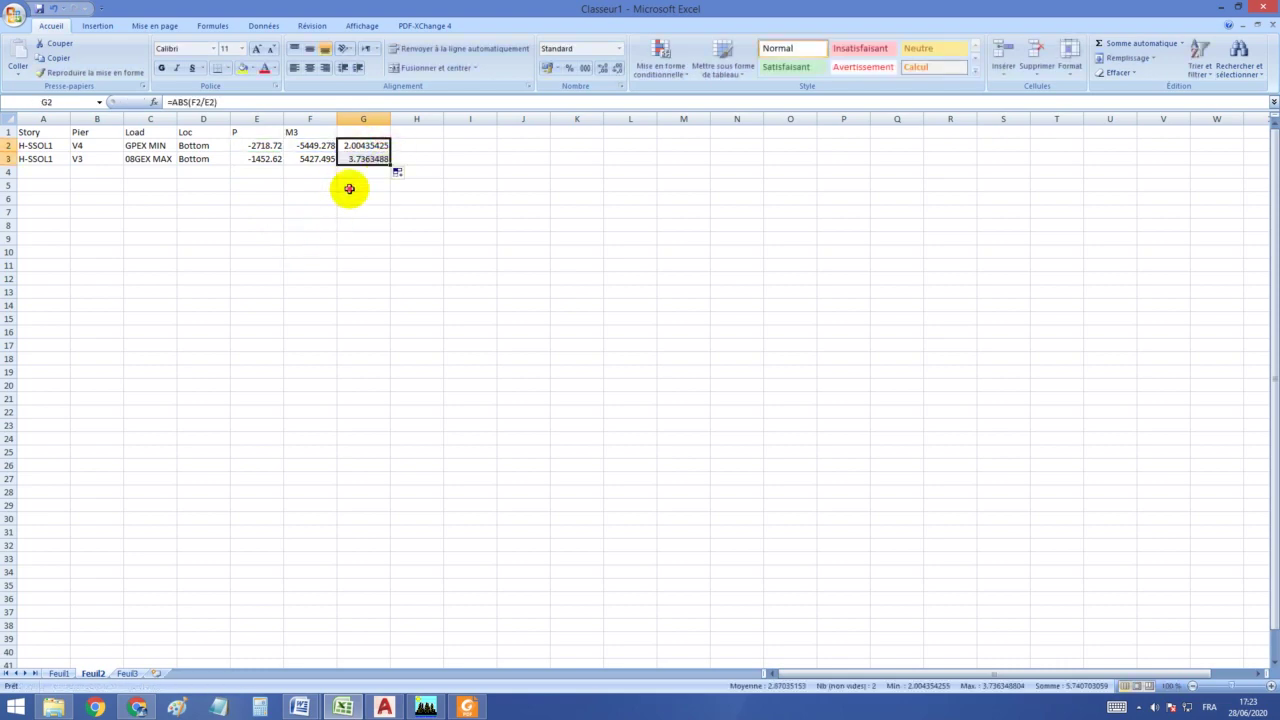
click(346, 186)
click(360, 158)
click(313, 159)
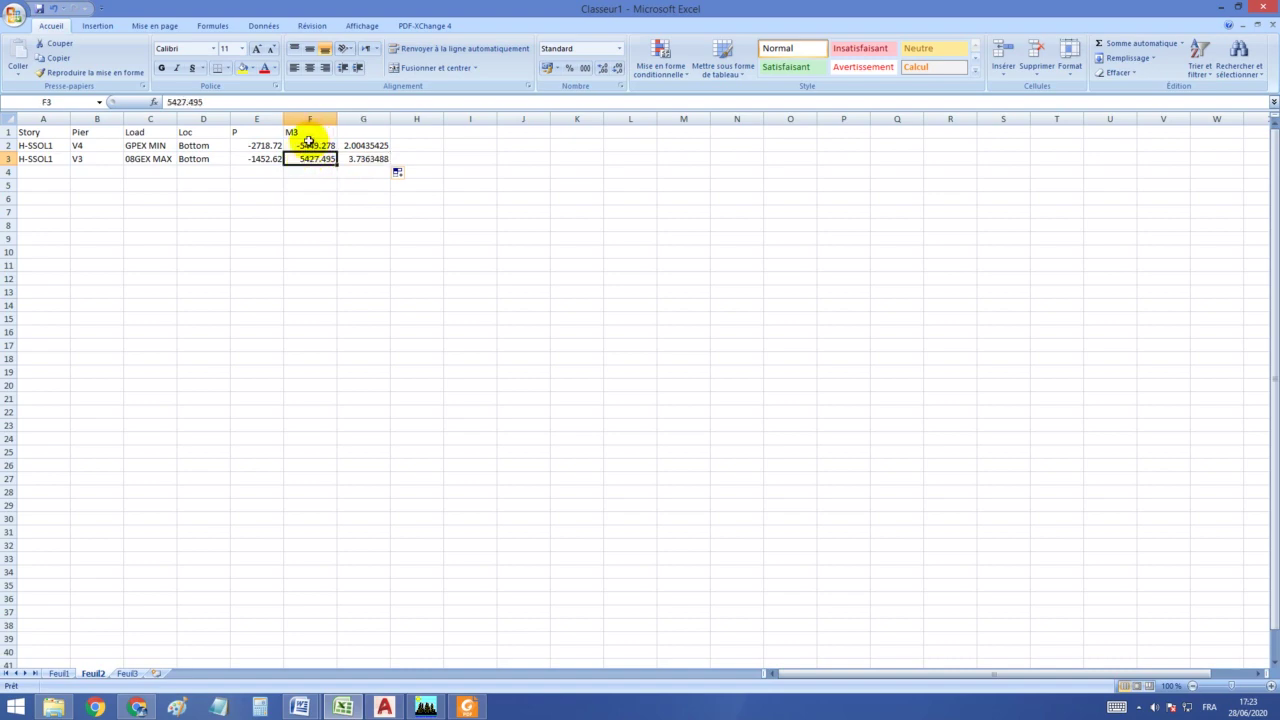
click(264, 158)
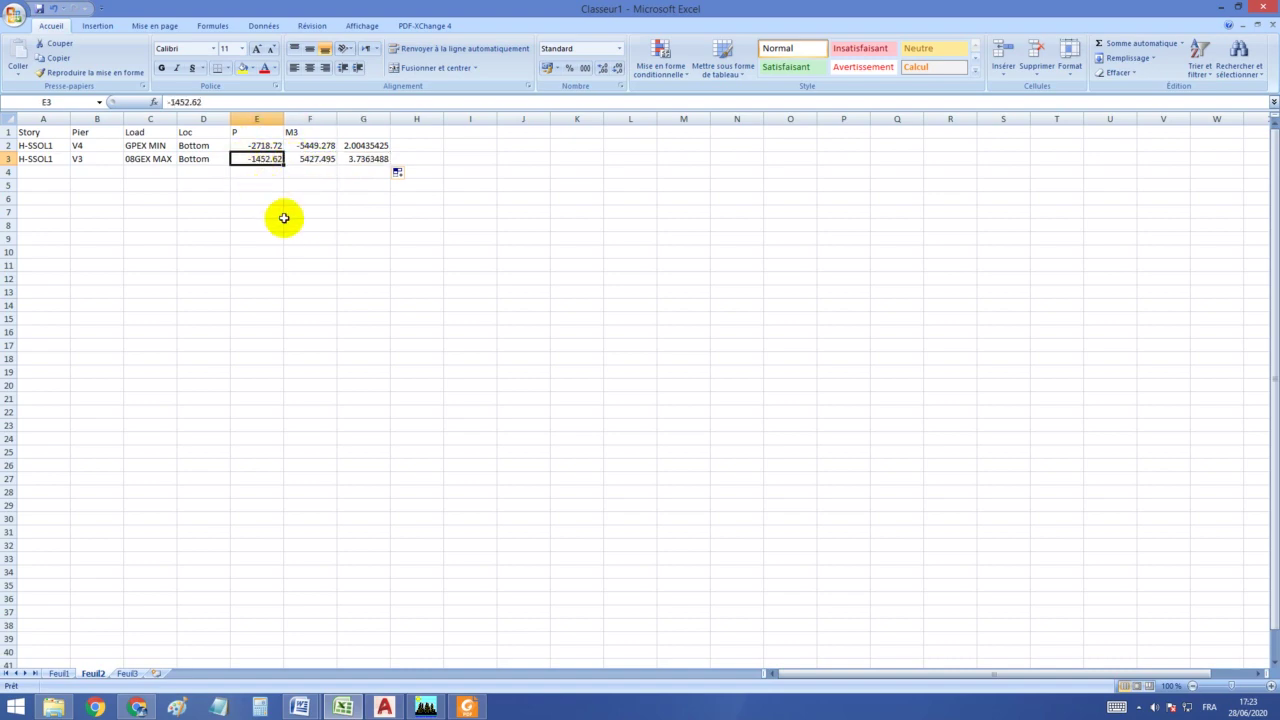
Compare the M3/P ratios and the M3 moments of the two extracted pier rows on Feuil2.
click(361, 161)
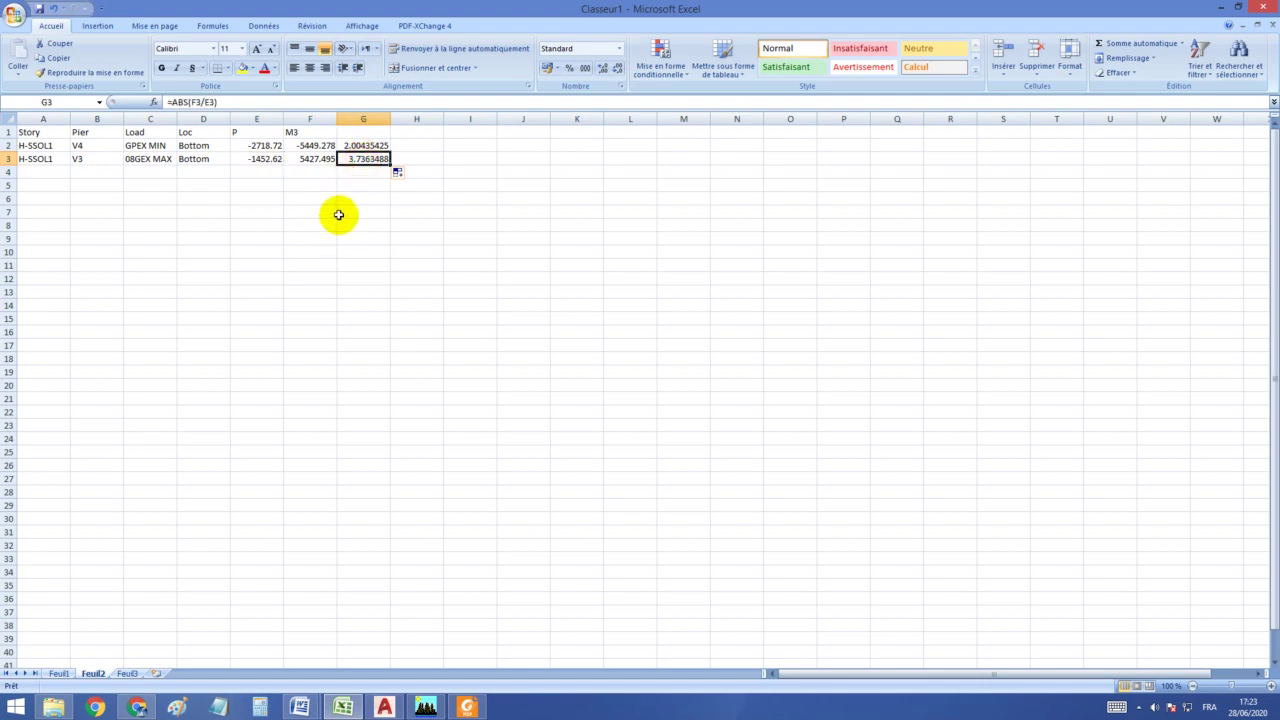
drag(255, 160, 357, 163)
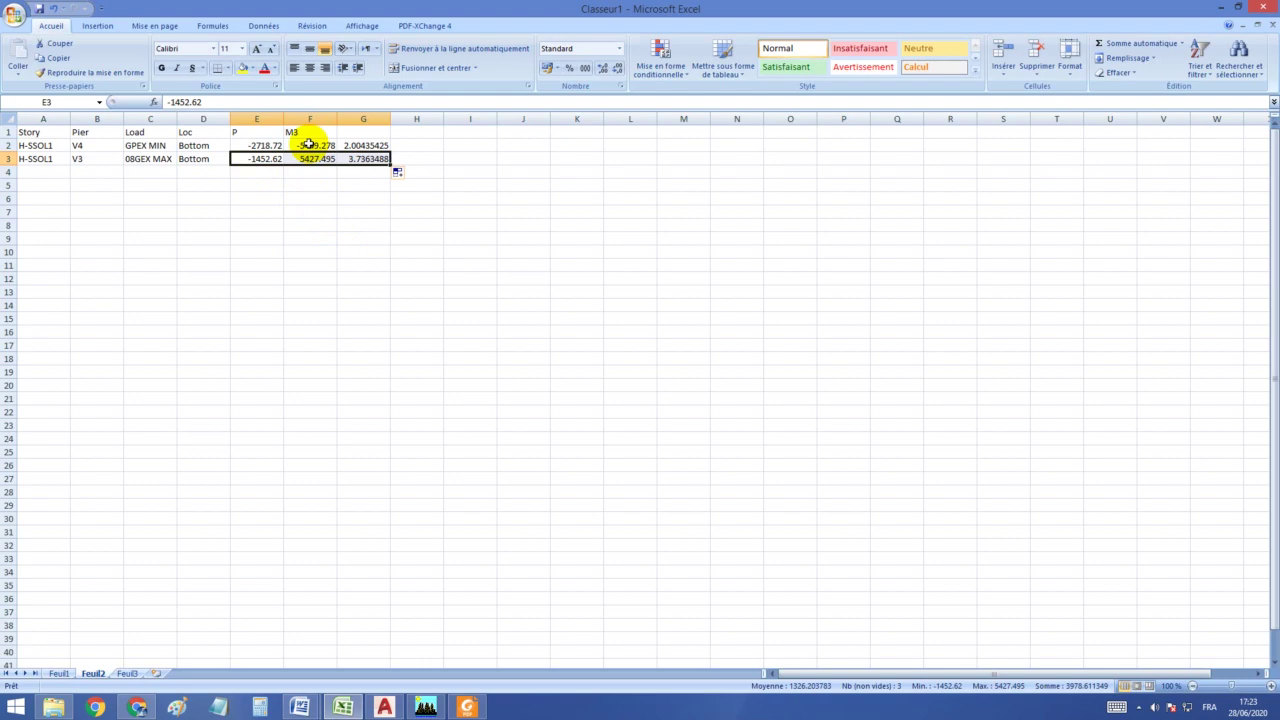
click(313, 146)
click(262, 146)
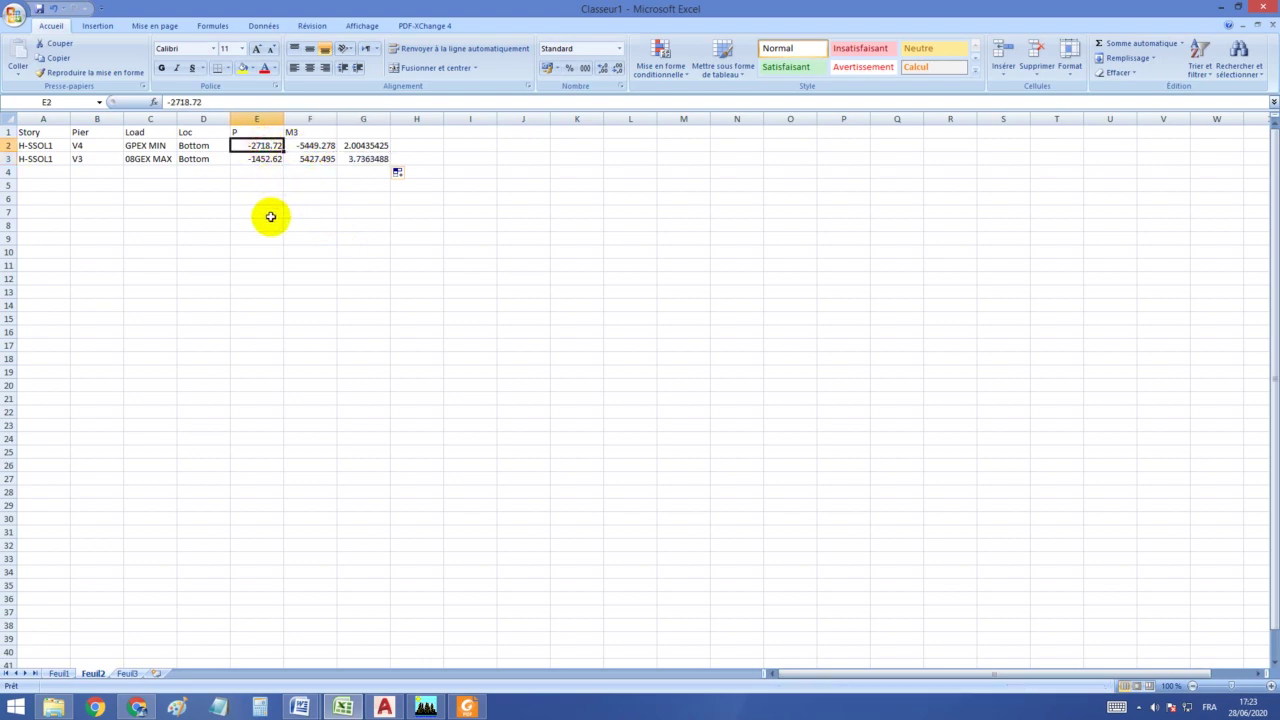
click(312, 145)
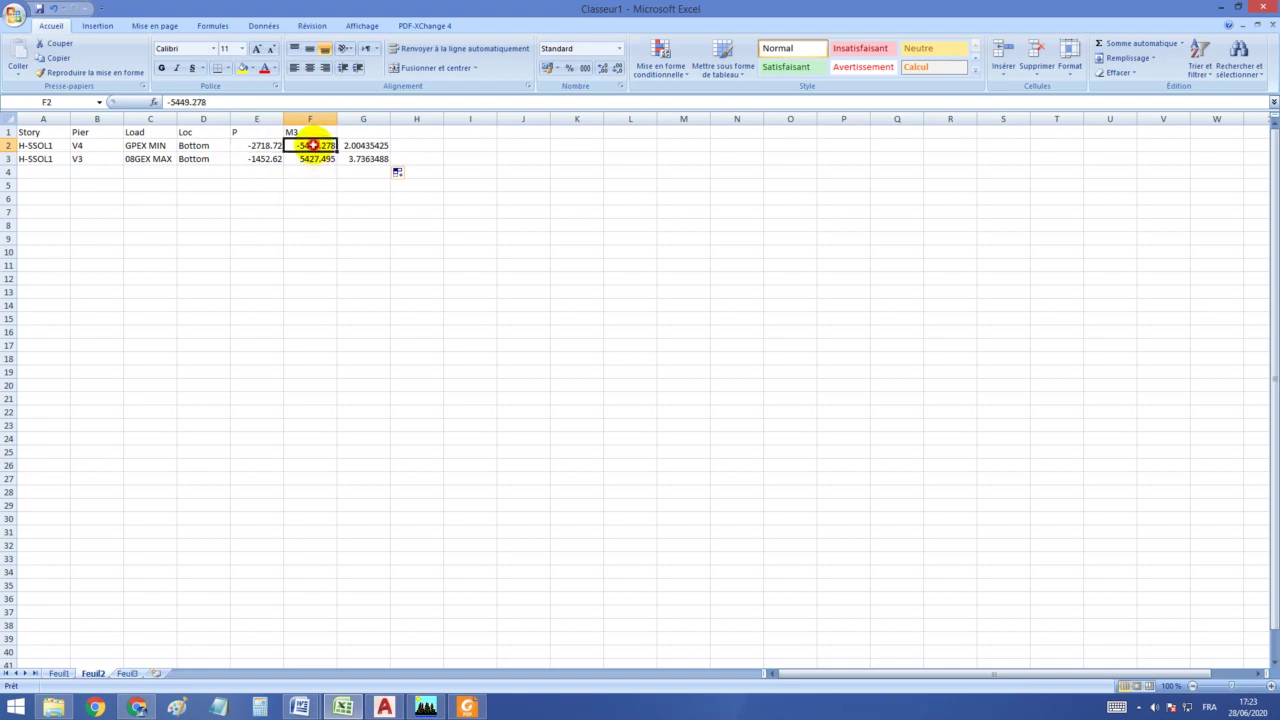
click(313, 159)
click(314, 147)
click(313, 159)
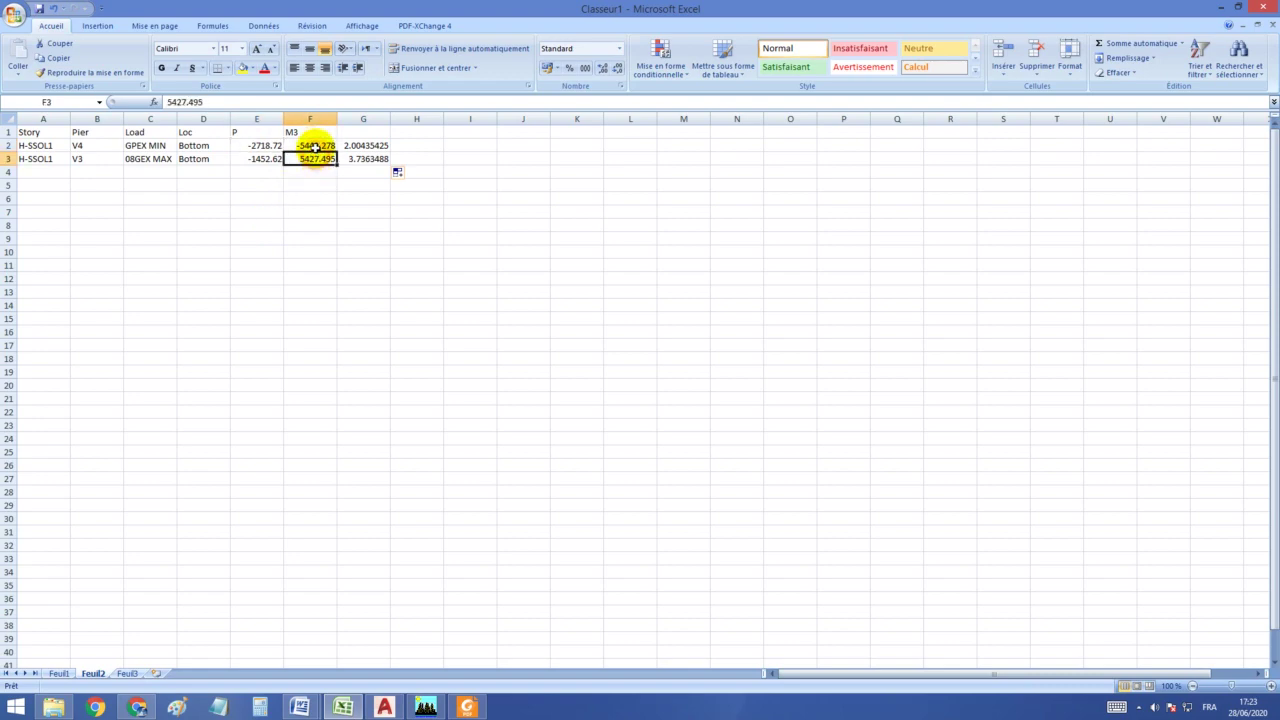
click(315, 147)
drag(314, 147, 309, 167)
click(309, 175)
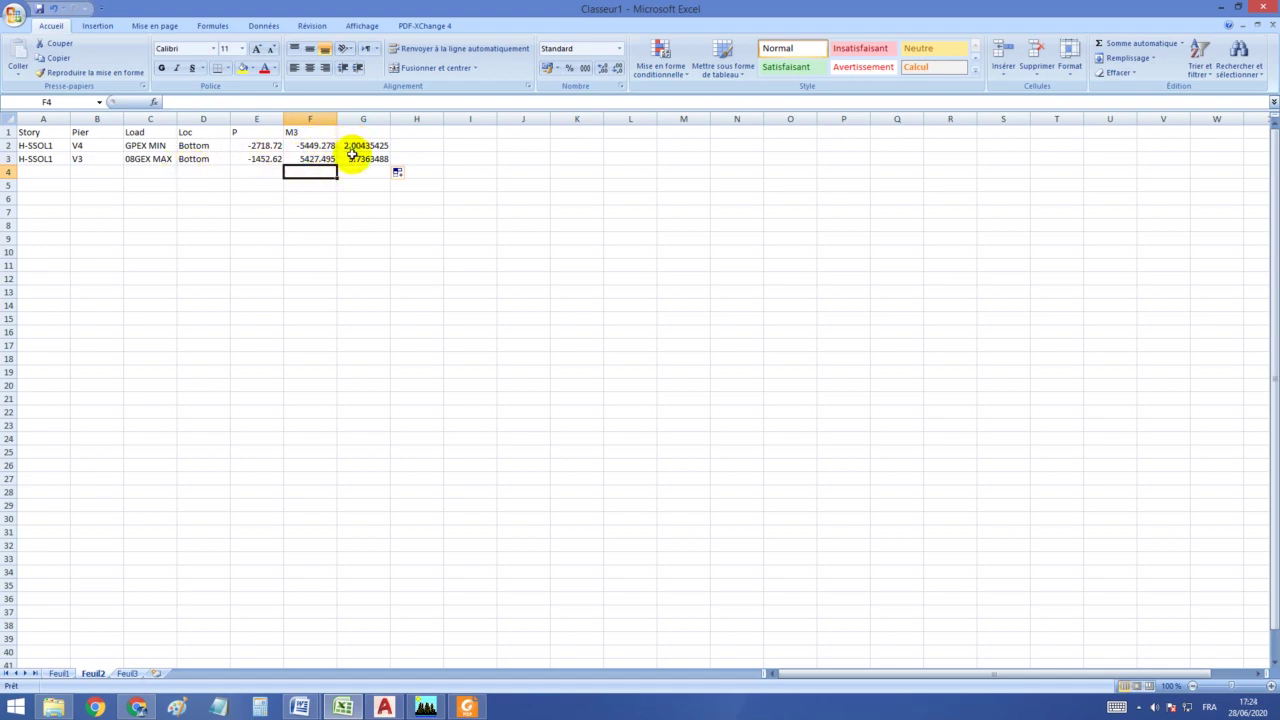
click(350, 158)
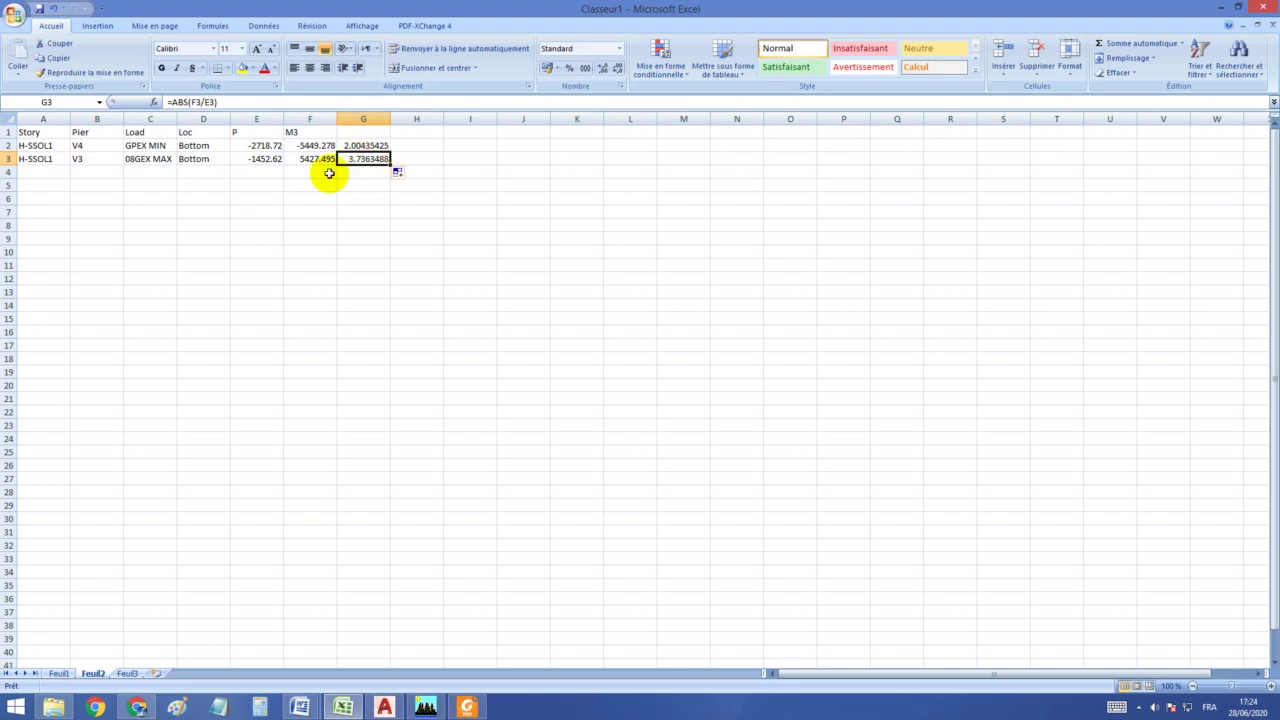
Review pier V4's P, M3 and ratio values on Feuil2 against the pier V3 row.
click(90, 158)
click(90, 146)
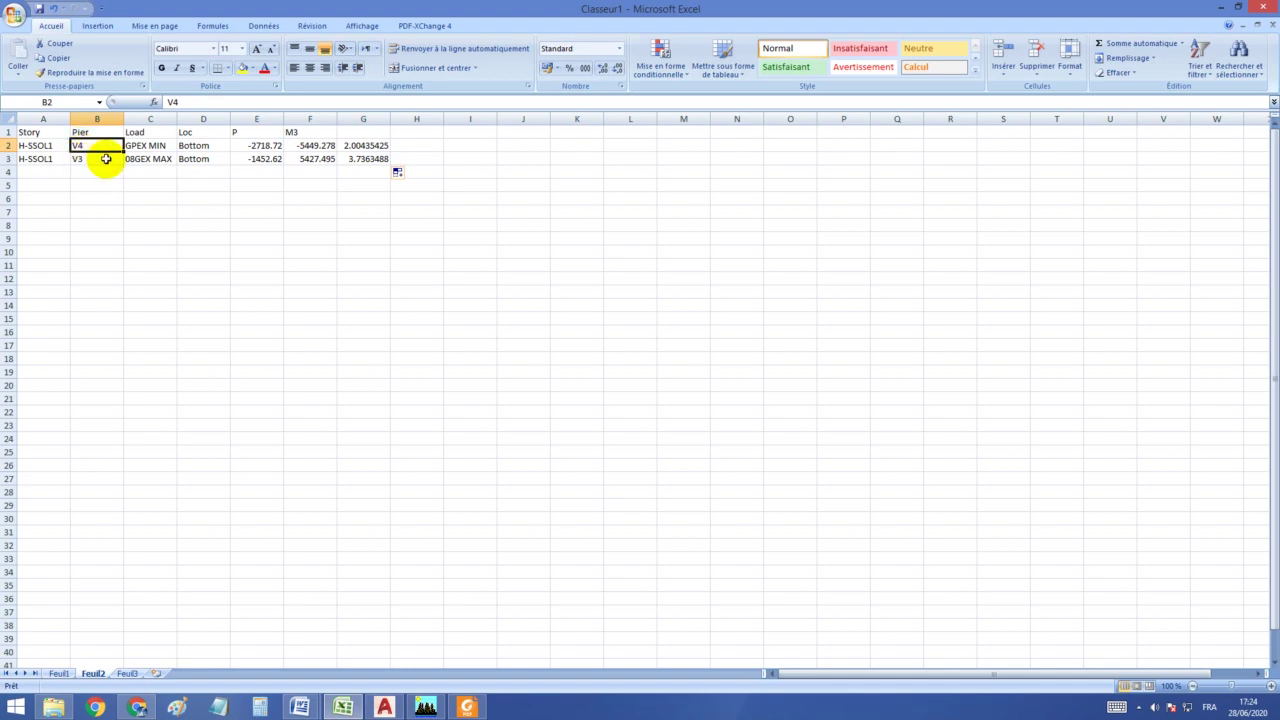
click(310, 146)
drag(310, 146, 262, 150)
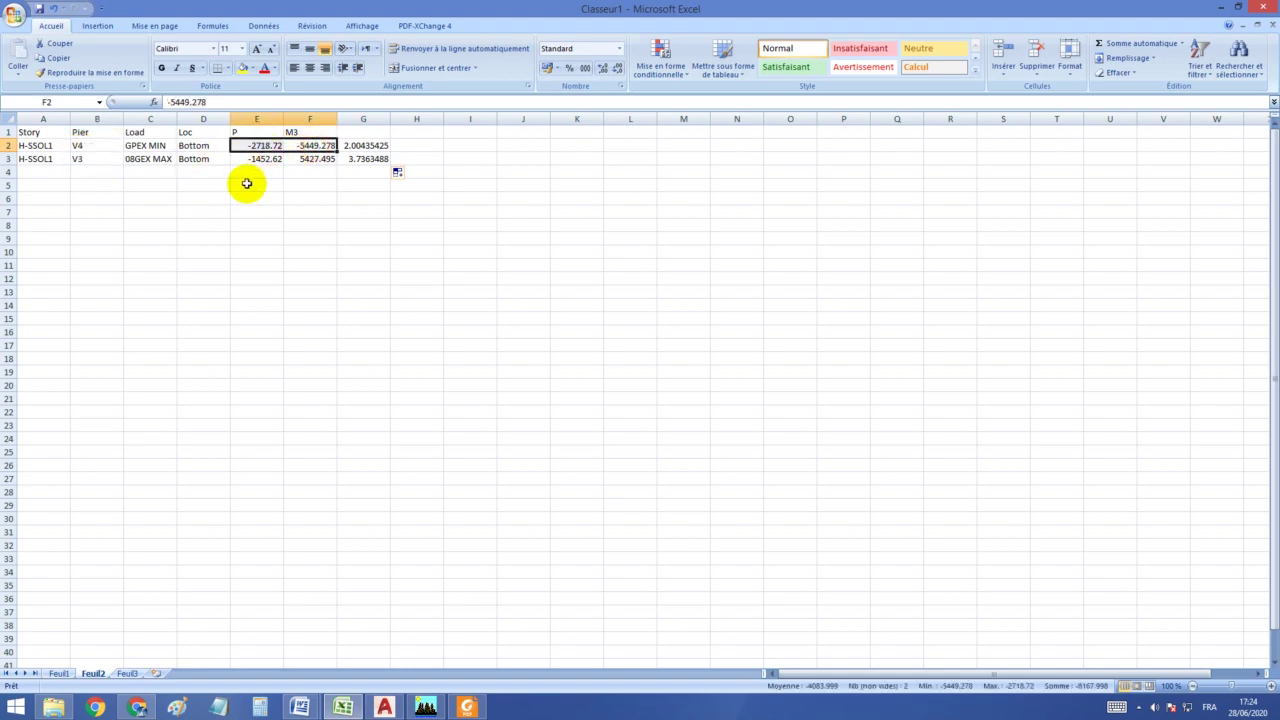
click(360, 146)
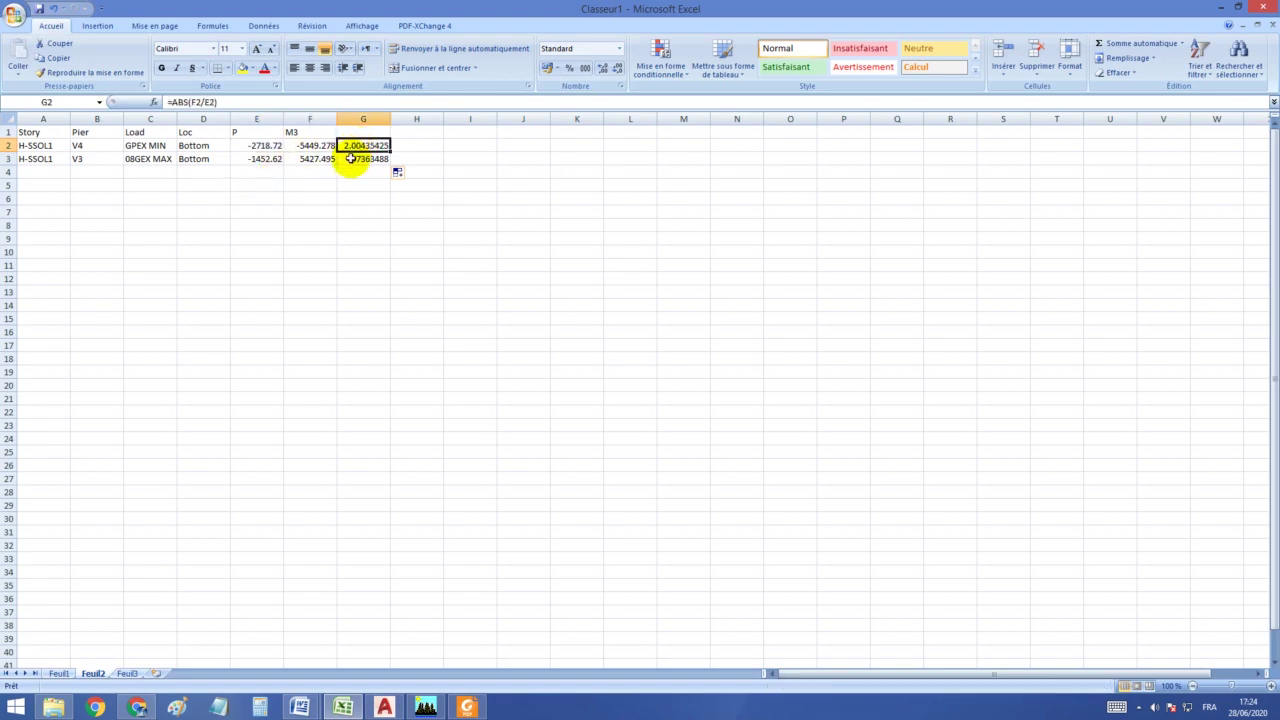
click(292, 146)
click(268, 146)
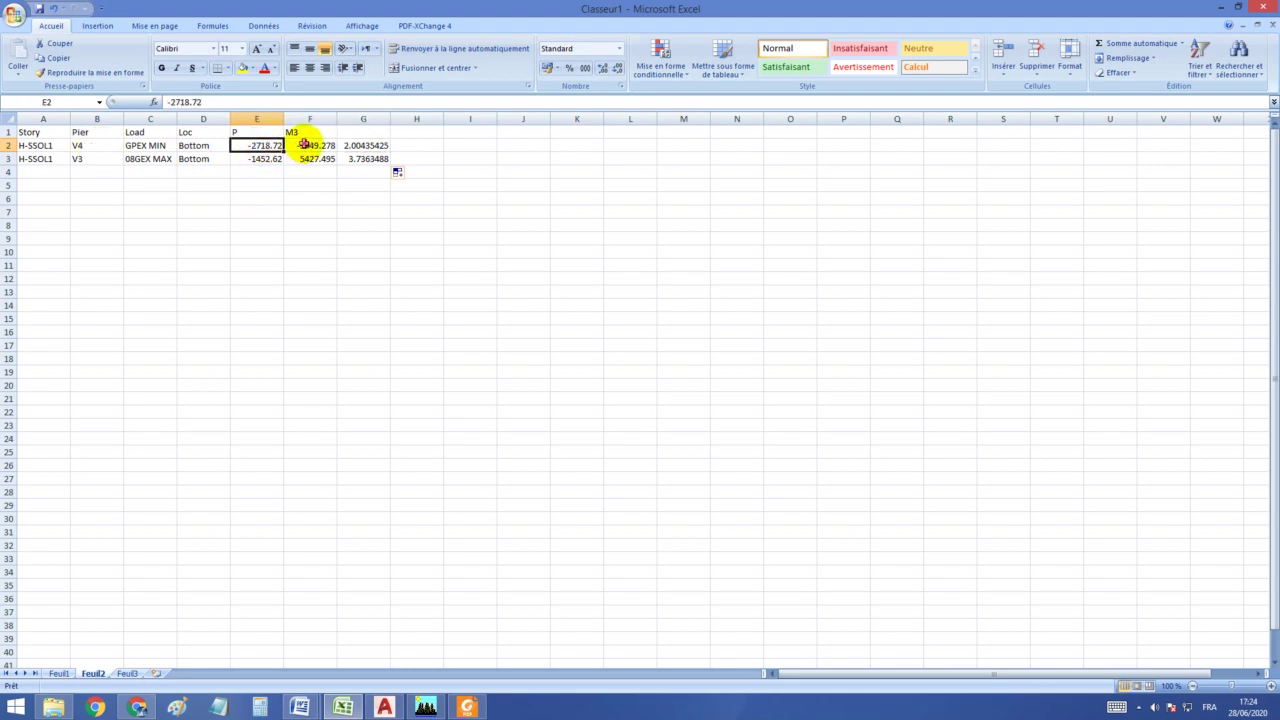
click(88, 146)
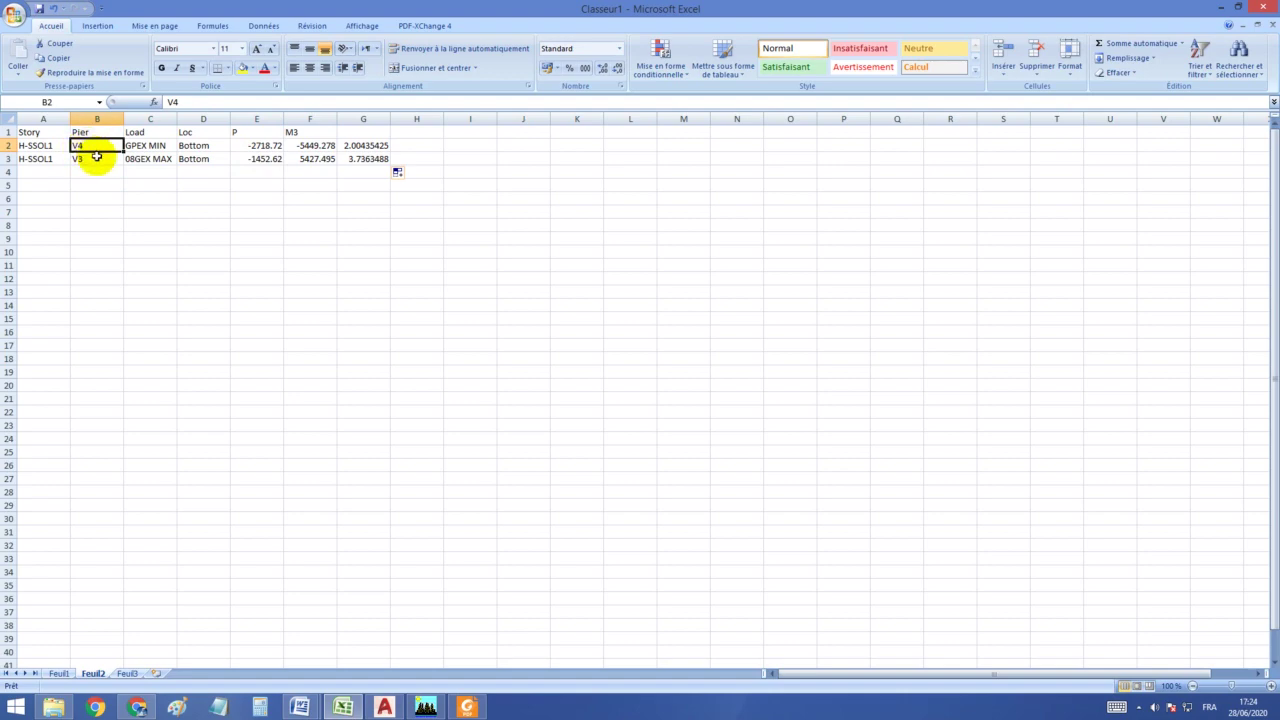
click(107, 161)
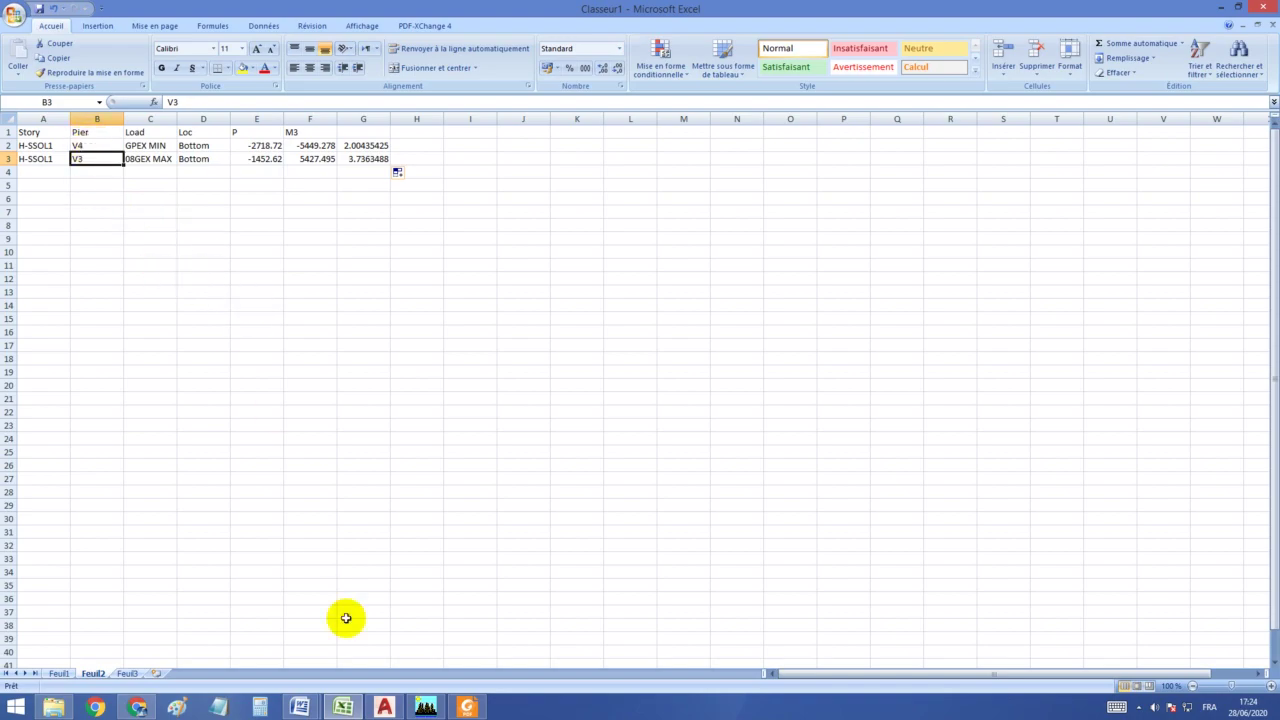
Switch to ETABS and show the H-SSOL1 plan view, moving up one storey to H-RDC.
click(425, 707)
click(337, 45)
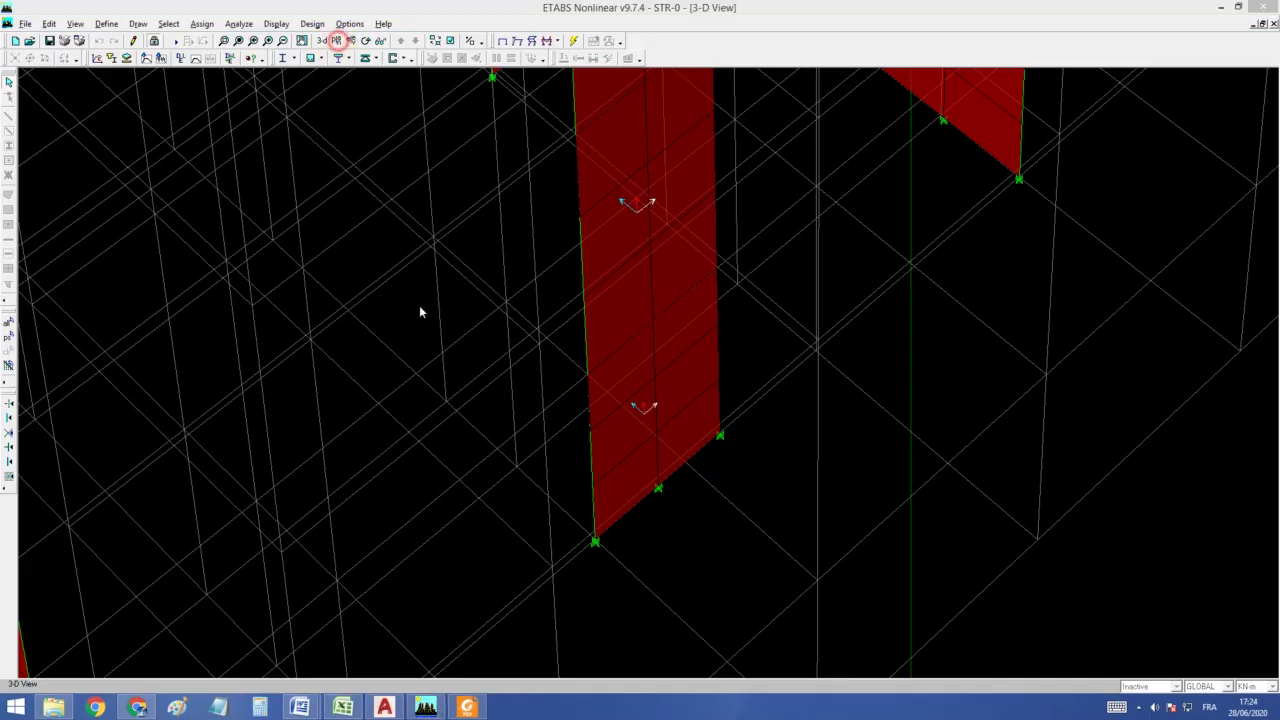
click(576, 398)
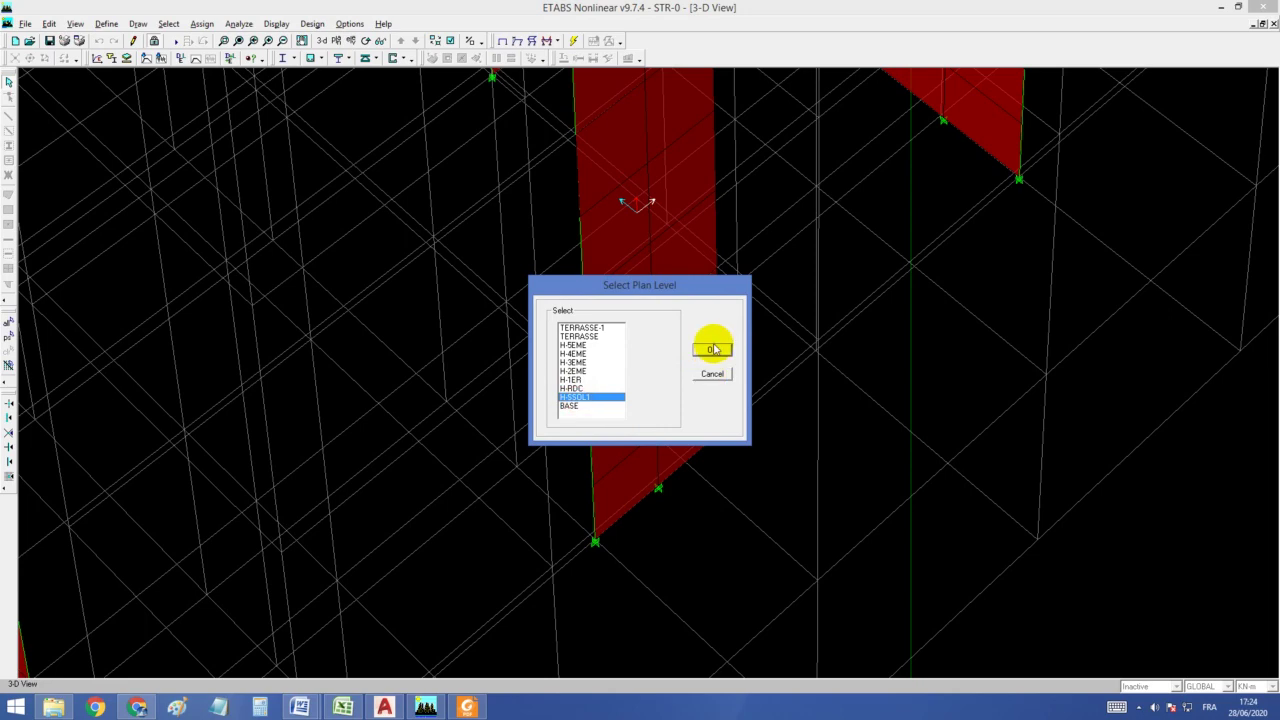
click(711, 349)
click(400, 42)
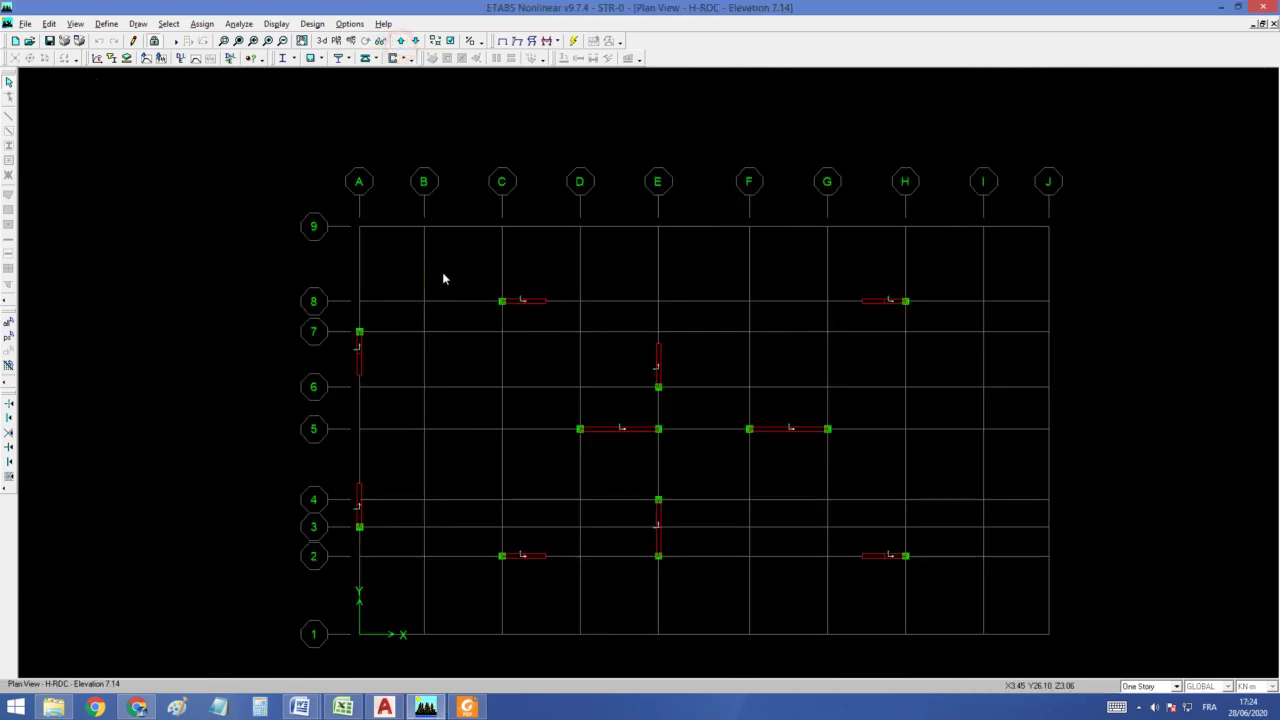
Turn off the pier axes and turn on the pier labels in the plan view.
click(449, 40)
click(609, 429)
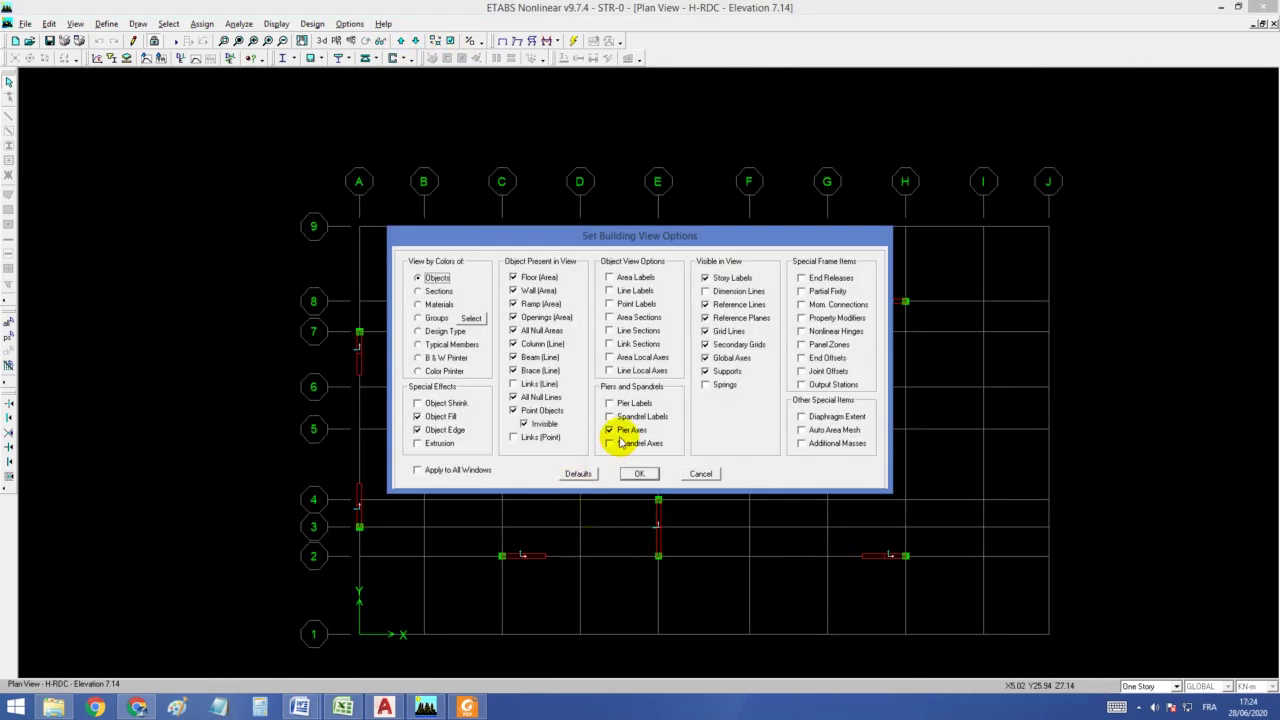
click(609, 403)
click(639, 473)
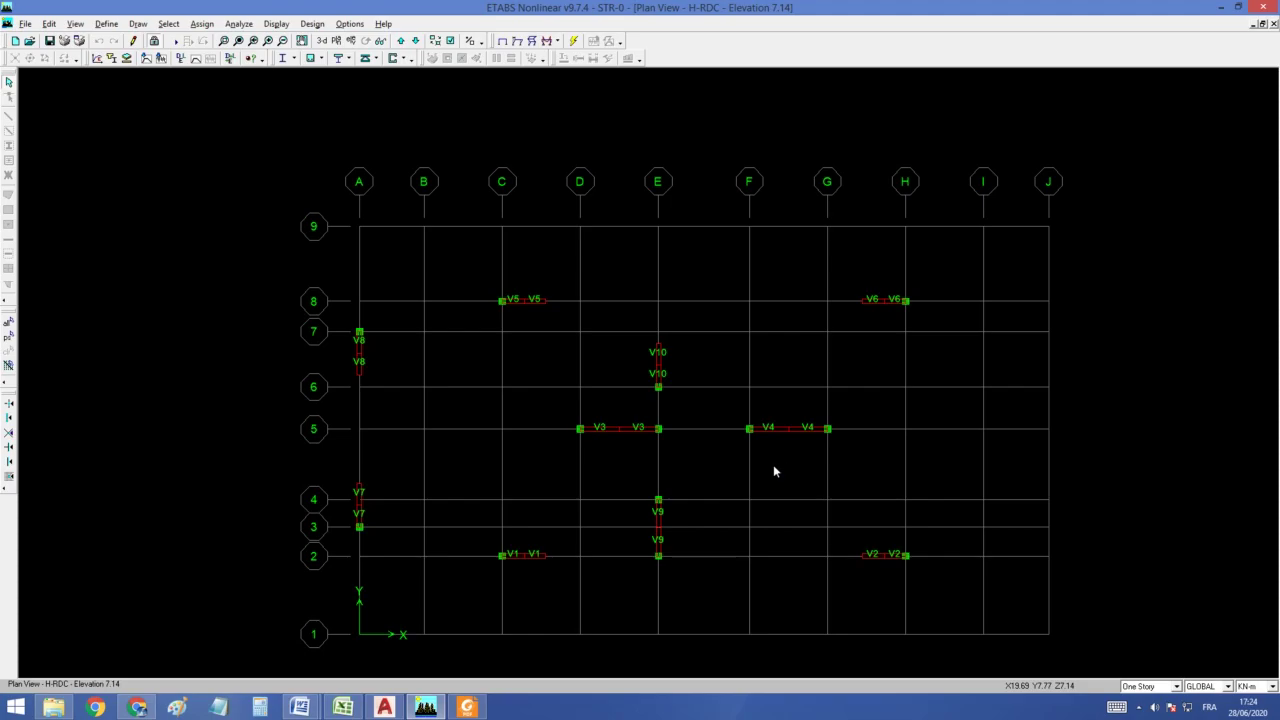
Compare pier V3's P and M3 values in Excel with the moment and axial force in the Word wall calculation example.
click(342, 707)
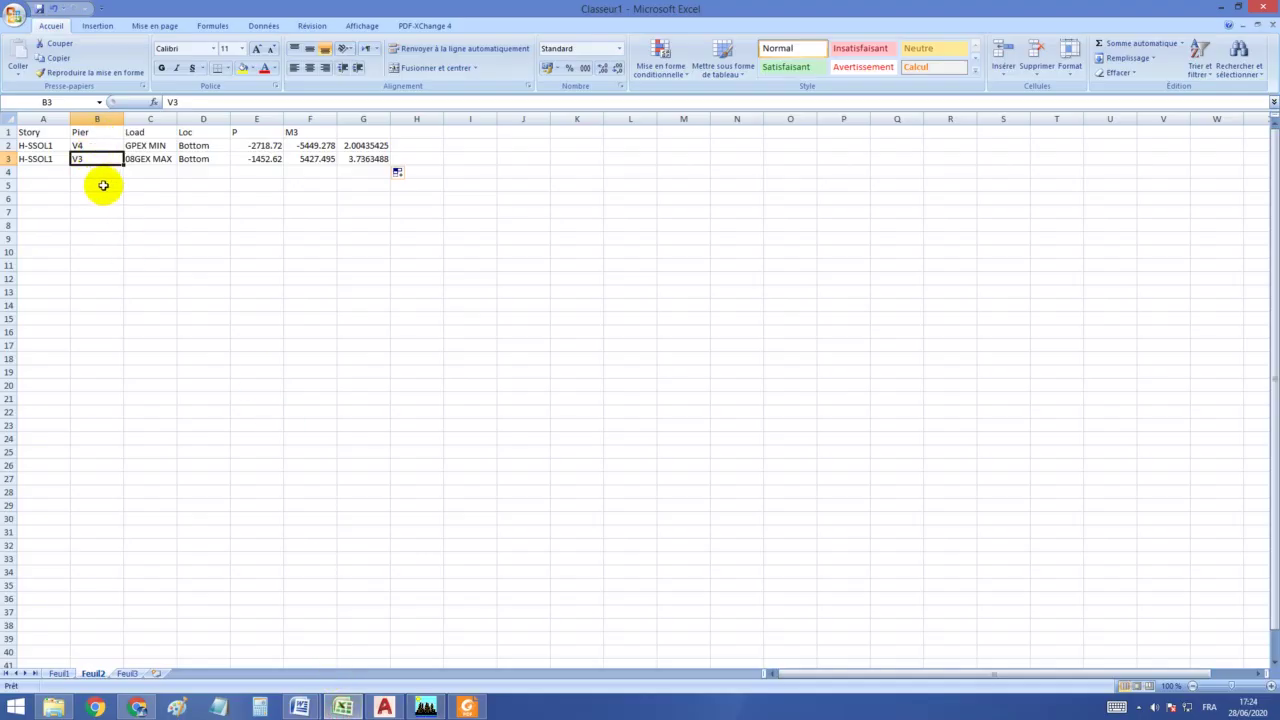
drag(316, 160, 254, 161)
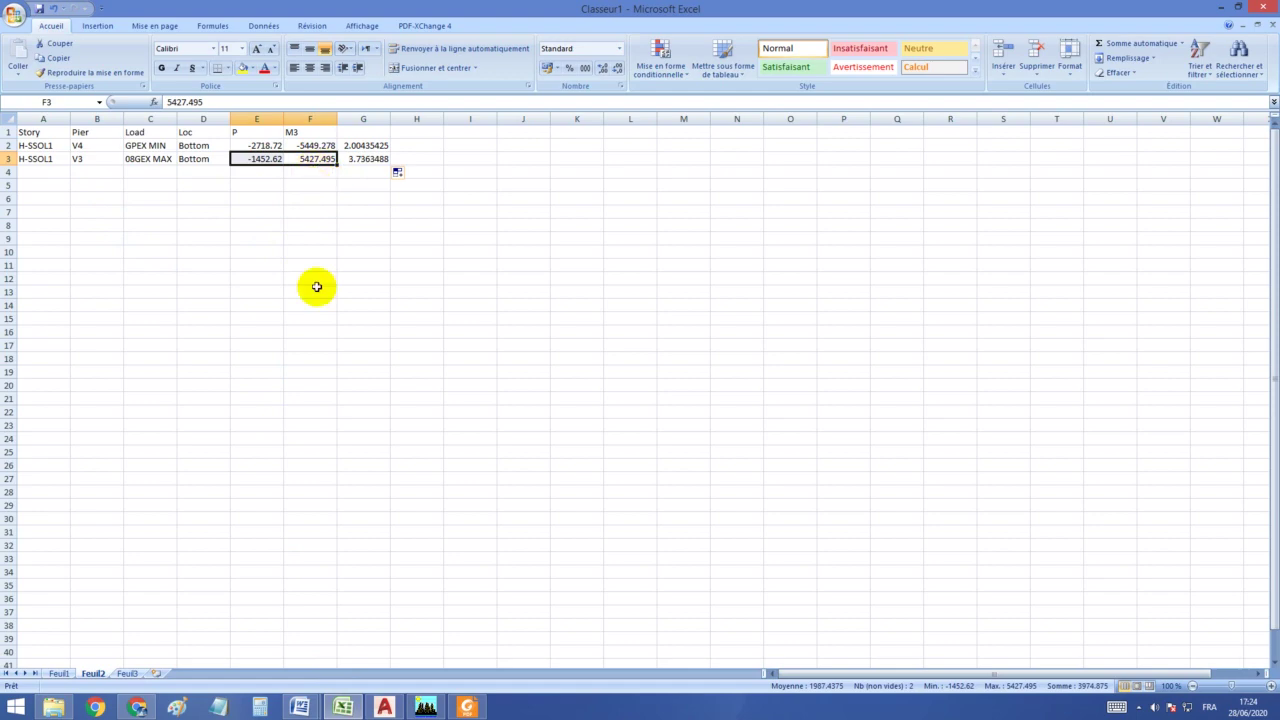
click(299, 707)
click(218, 655)
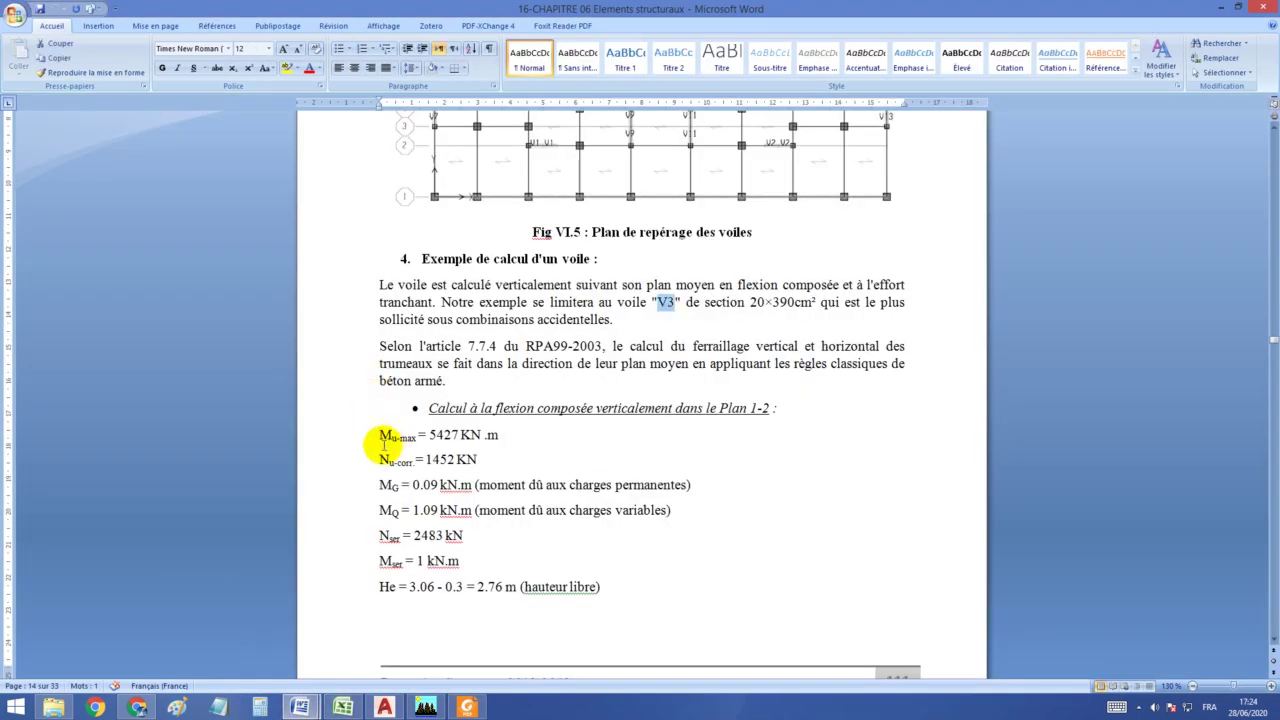
scroll(390, 460, down, 1)
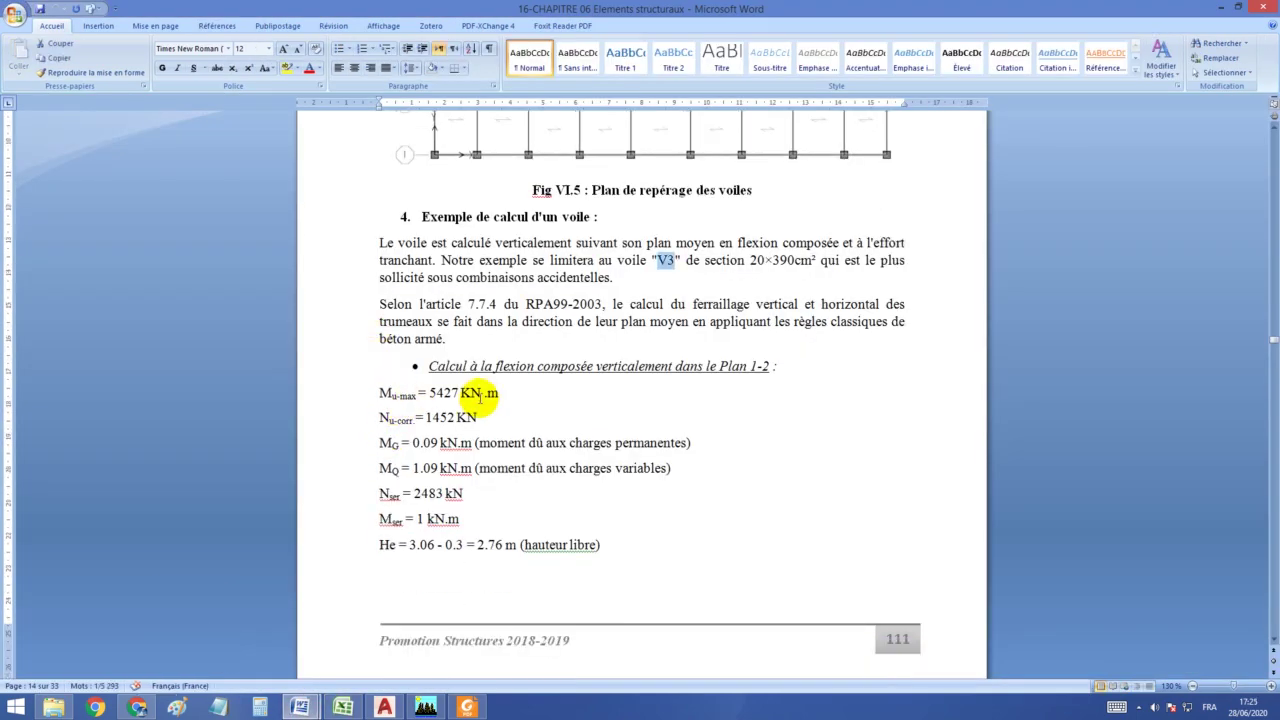
click(342, 707)
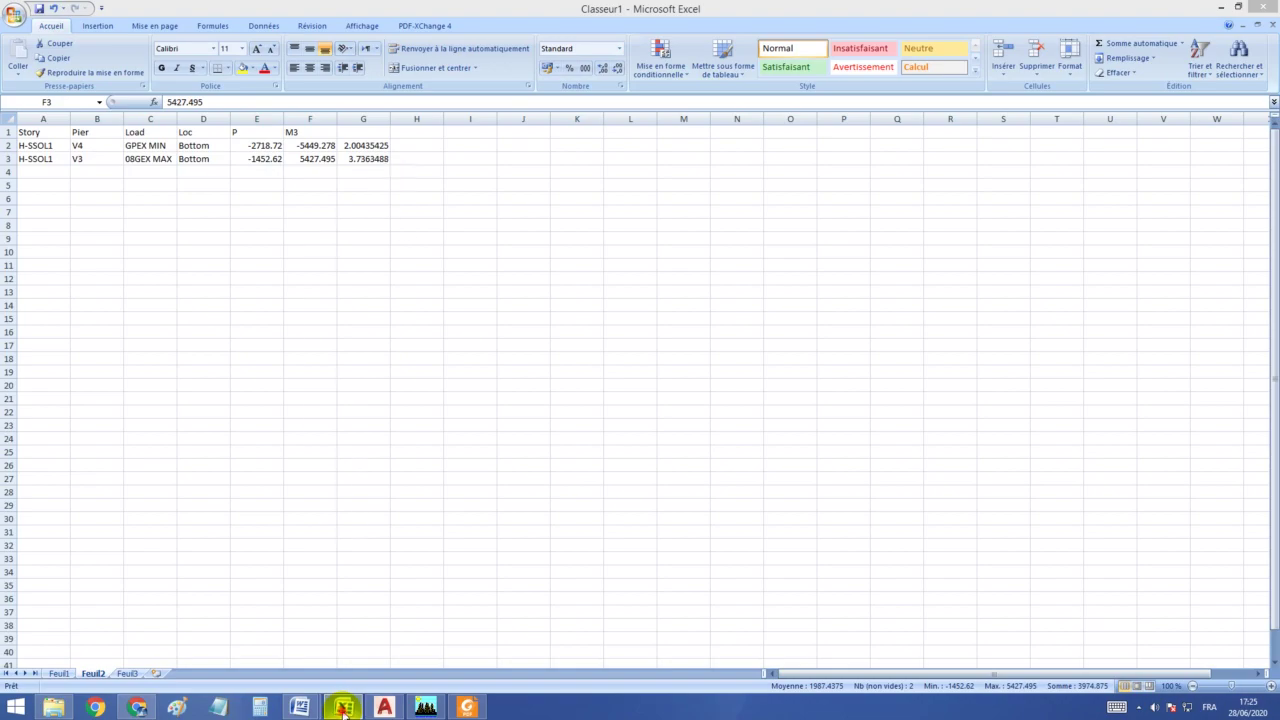
click(342, 707)
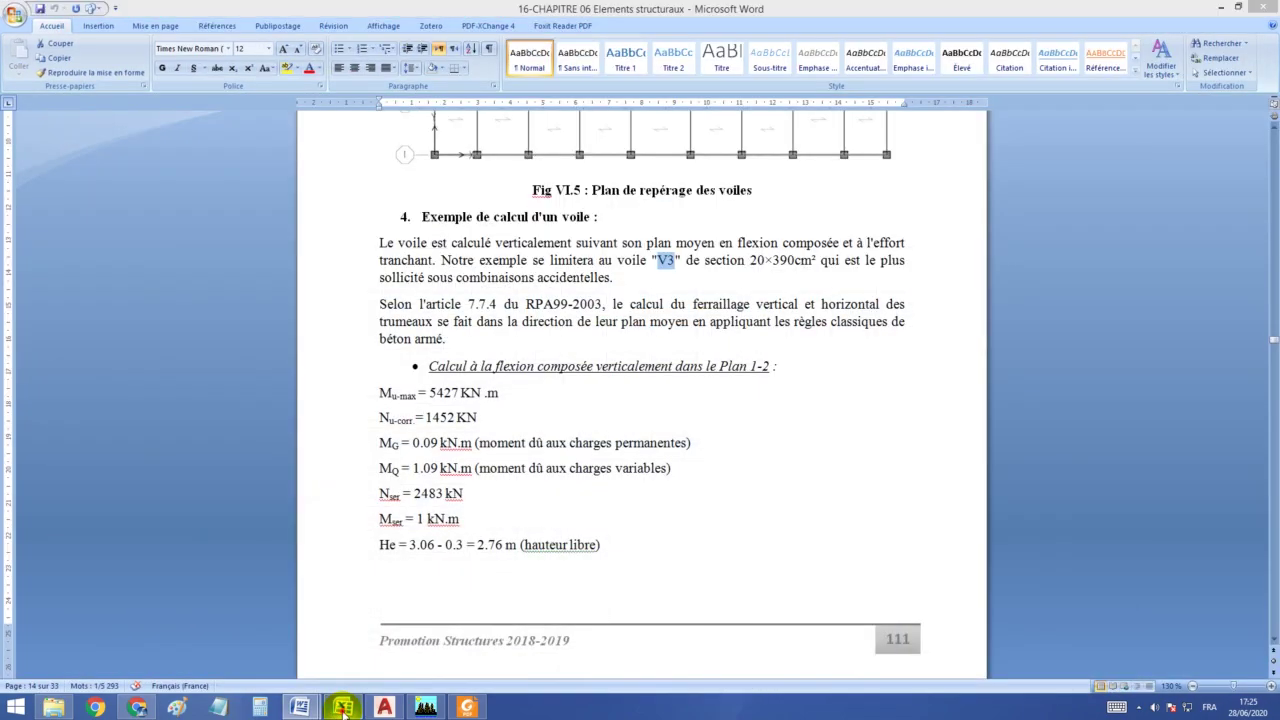
click(342, 707)
click(342, 707)
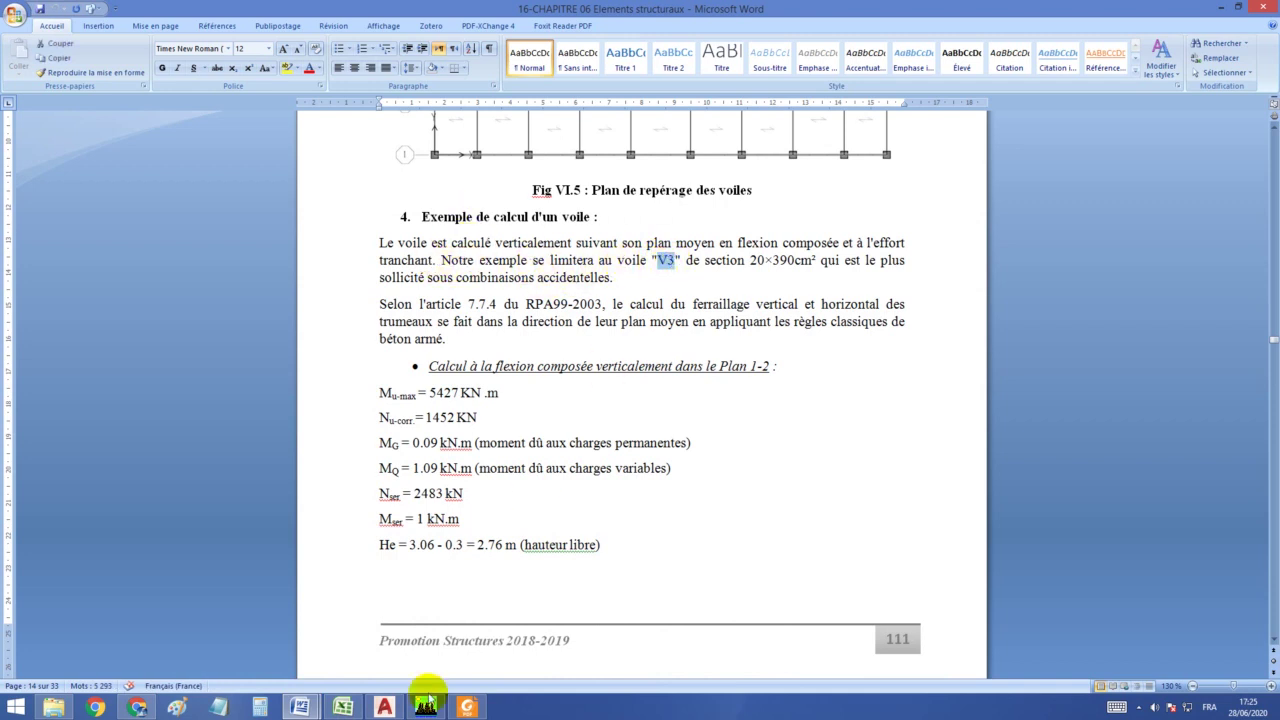
click(342, 707)
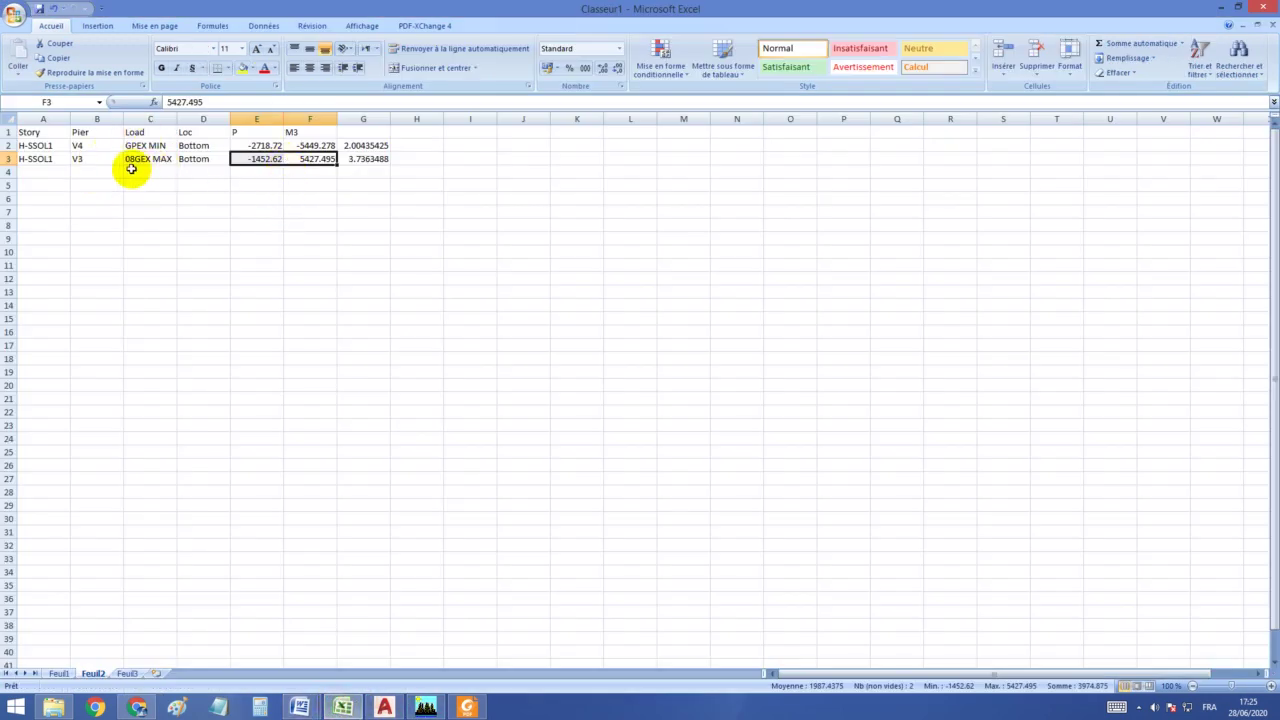
click(97, 159)
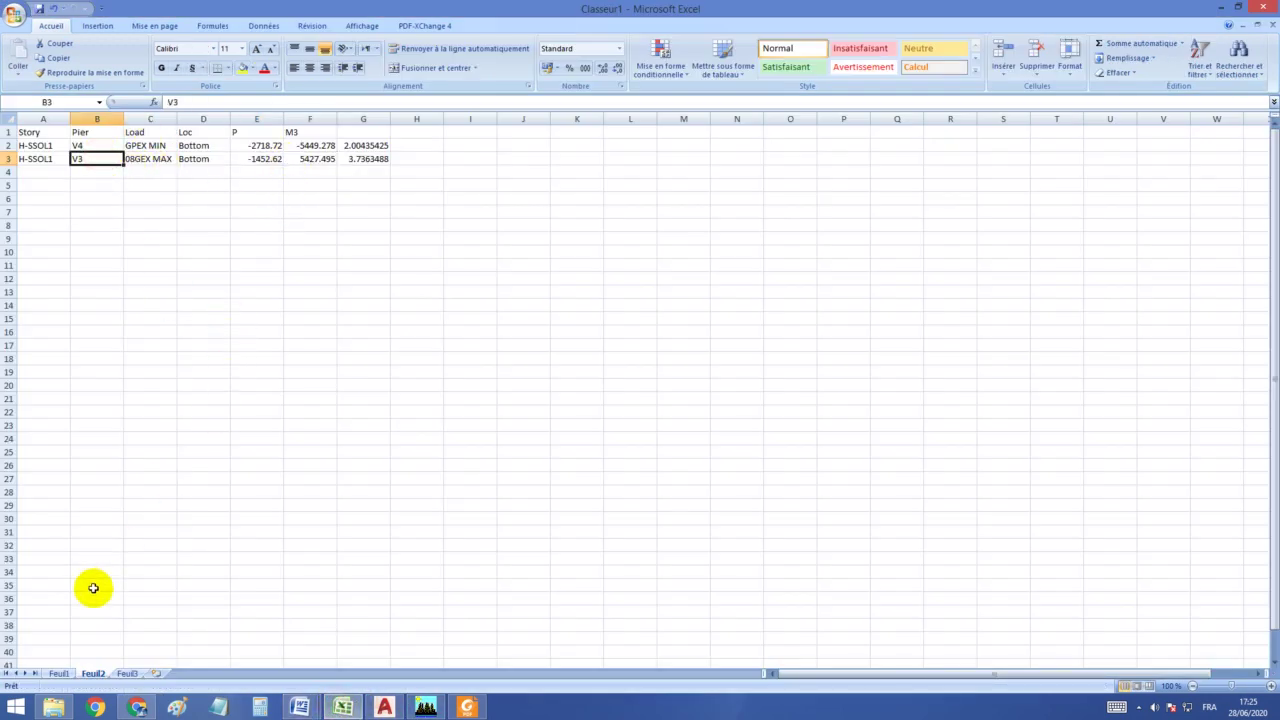
Filter the Pier column on Feuil1 to show only V3.
click(59, 675)
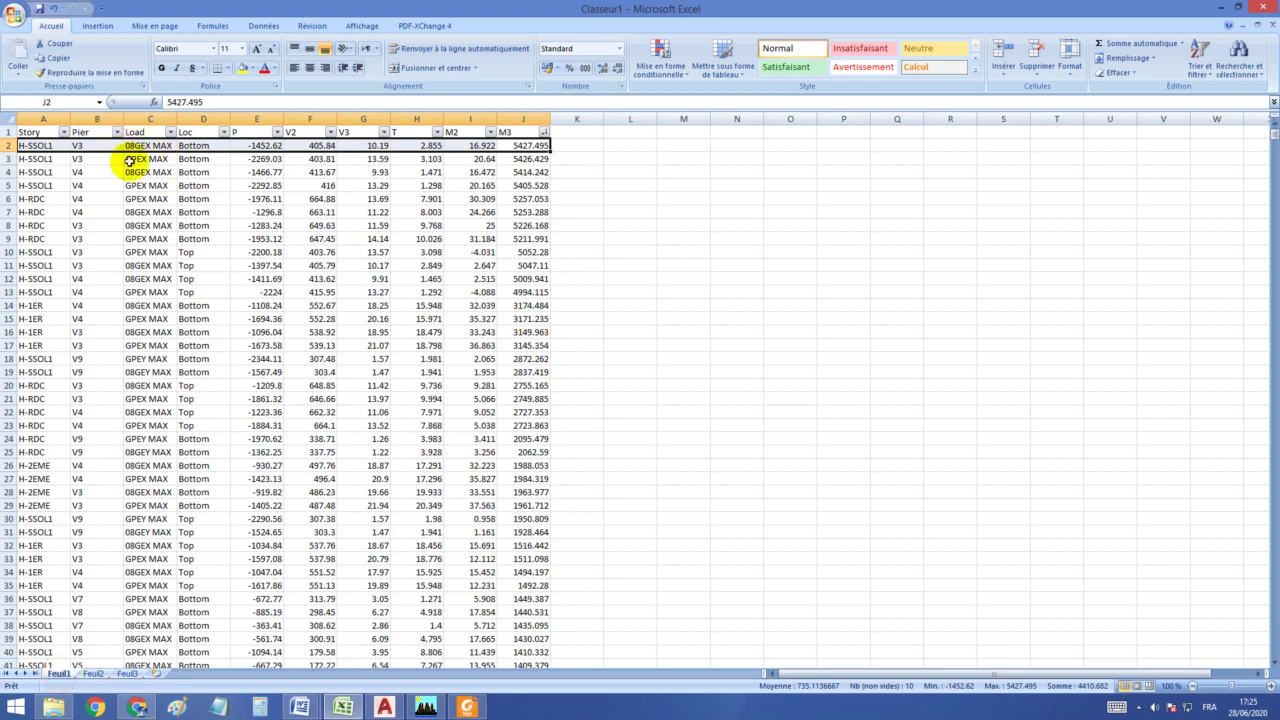
click(716, 229)
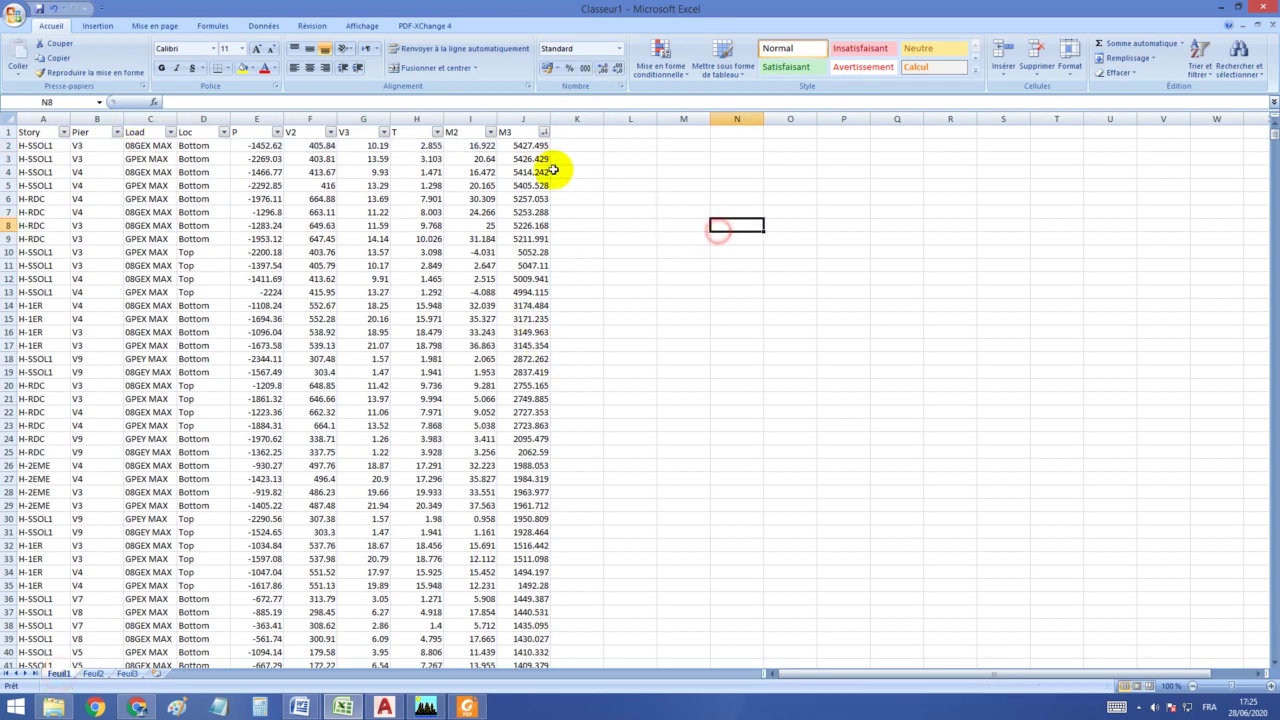
click(118, 132)
click(64, 238)
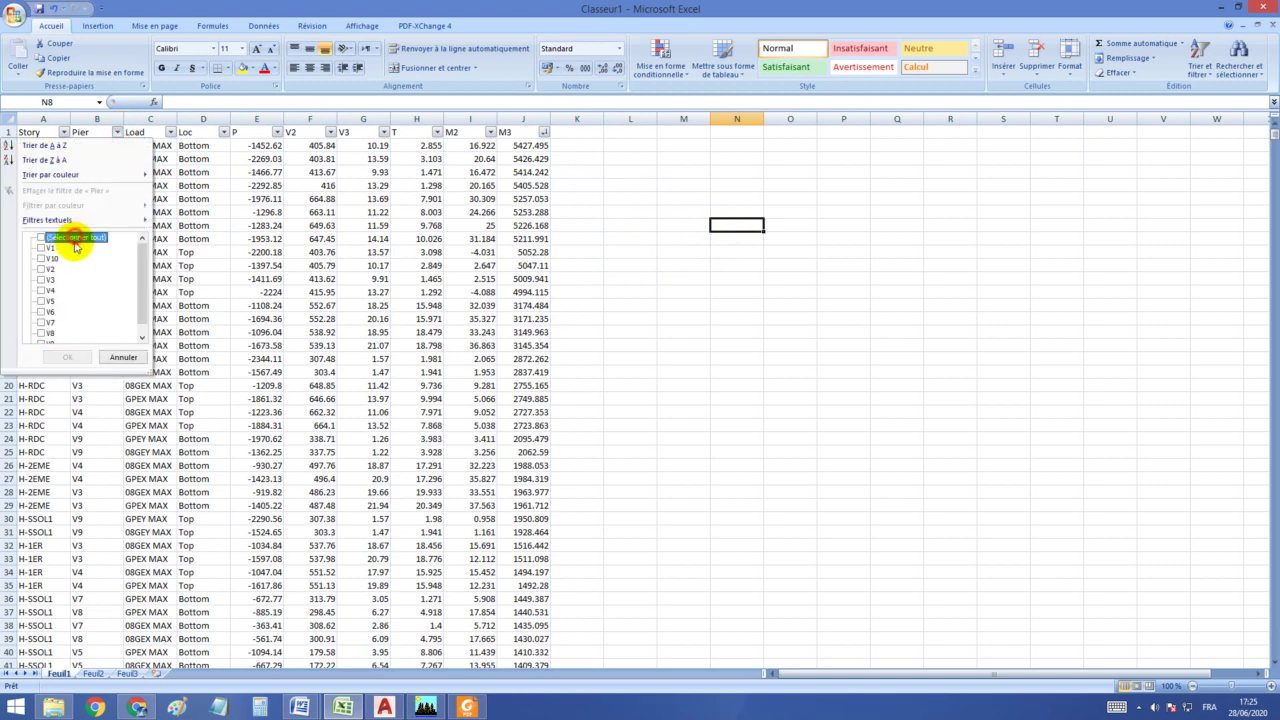
click(50, 280)
click(64, 357)
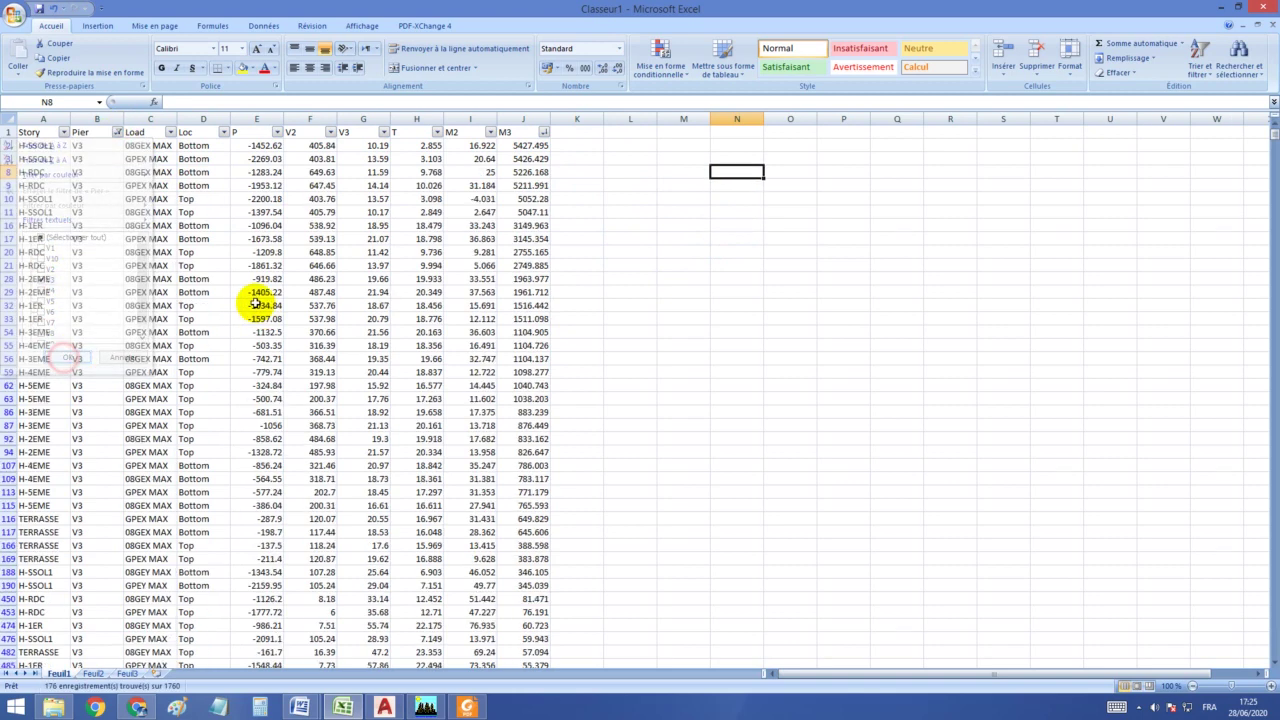
Check the location of pier V3's governing force on Feuil2 and filter the Loc column on Feuil1 to show only Bottom.
click(88, 673)
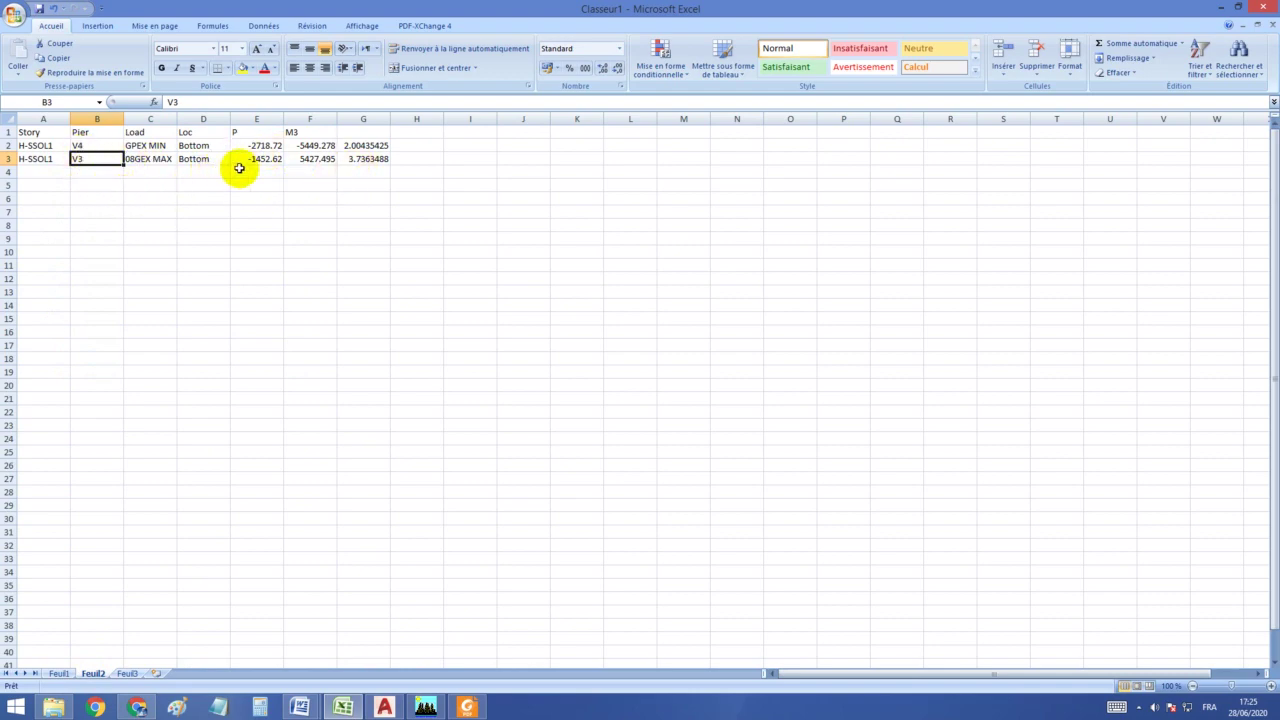
click(198, 162)
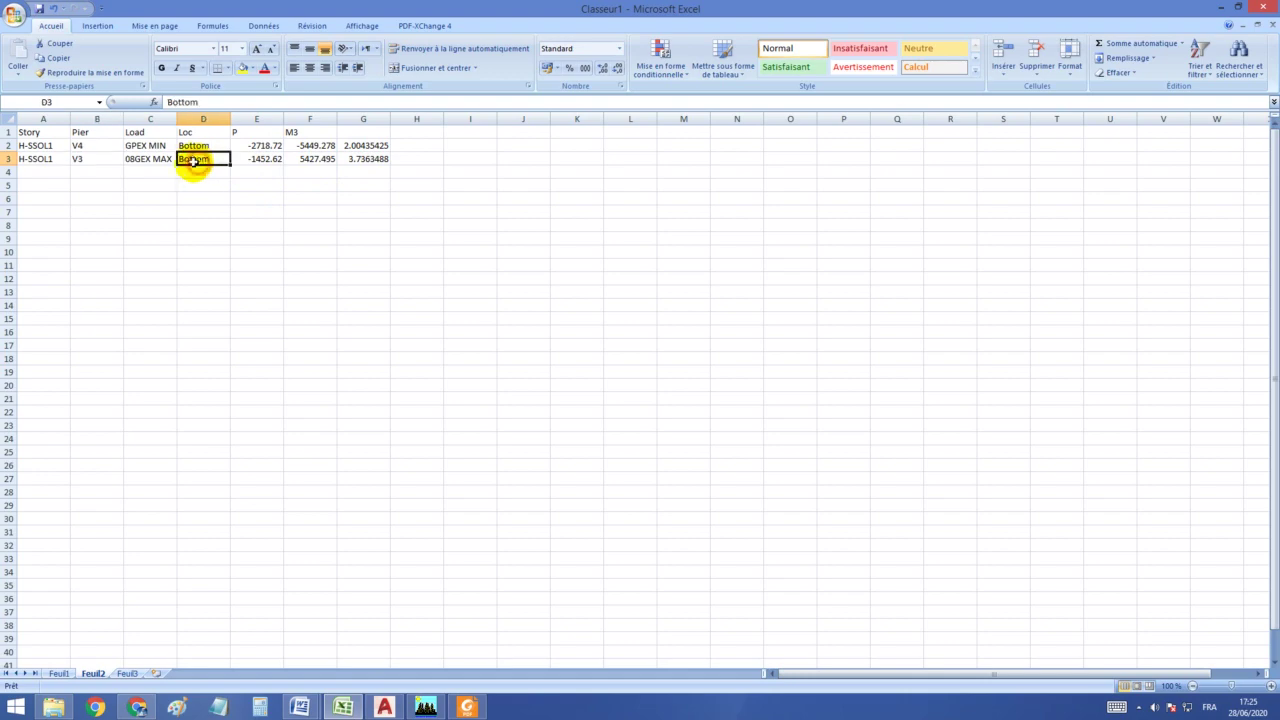
click(58, 673)
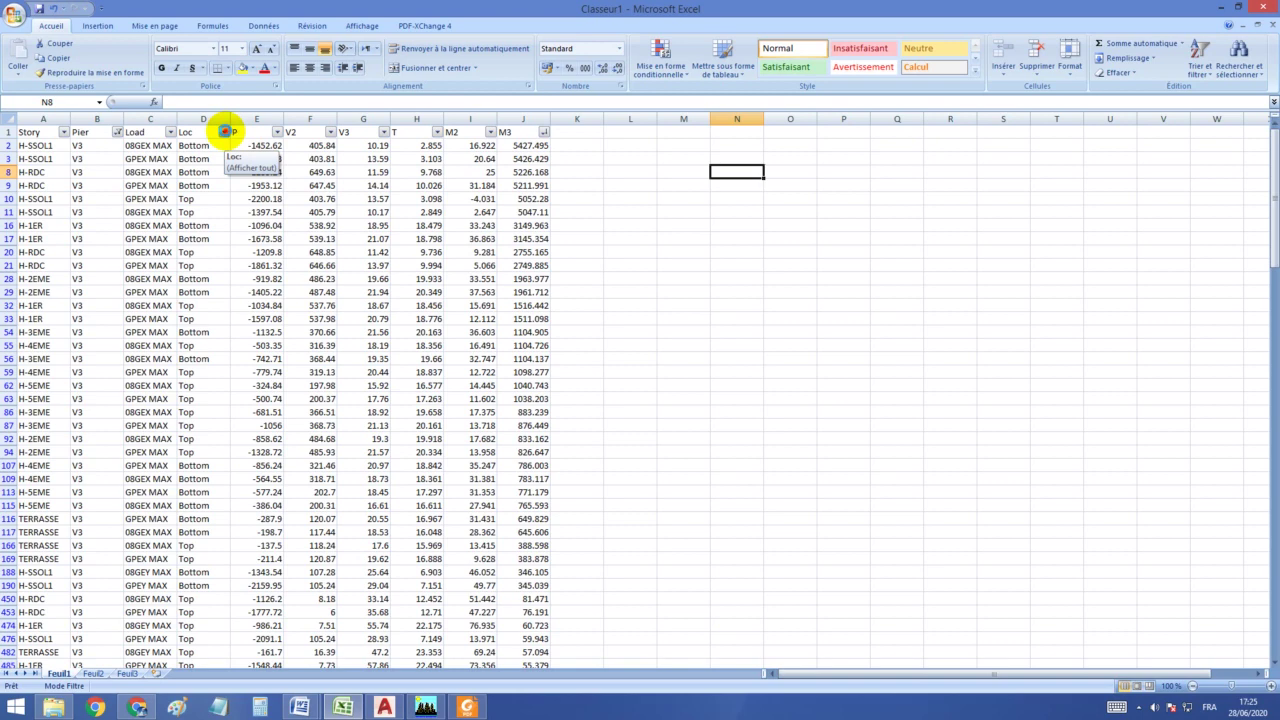
click(225, 131)
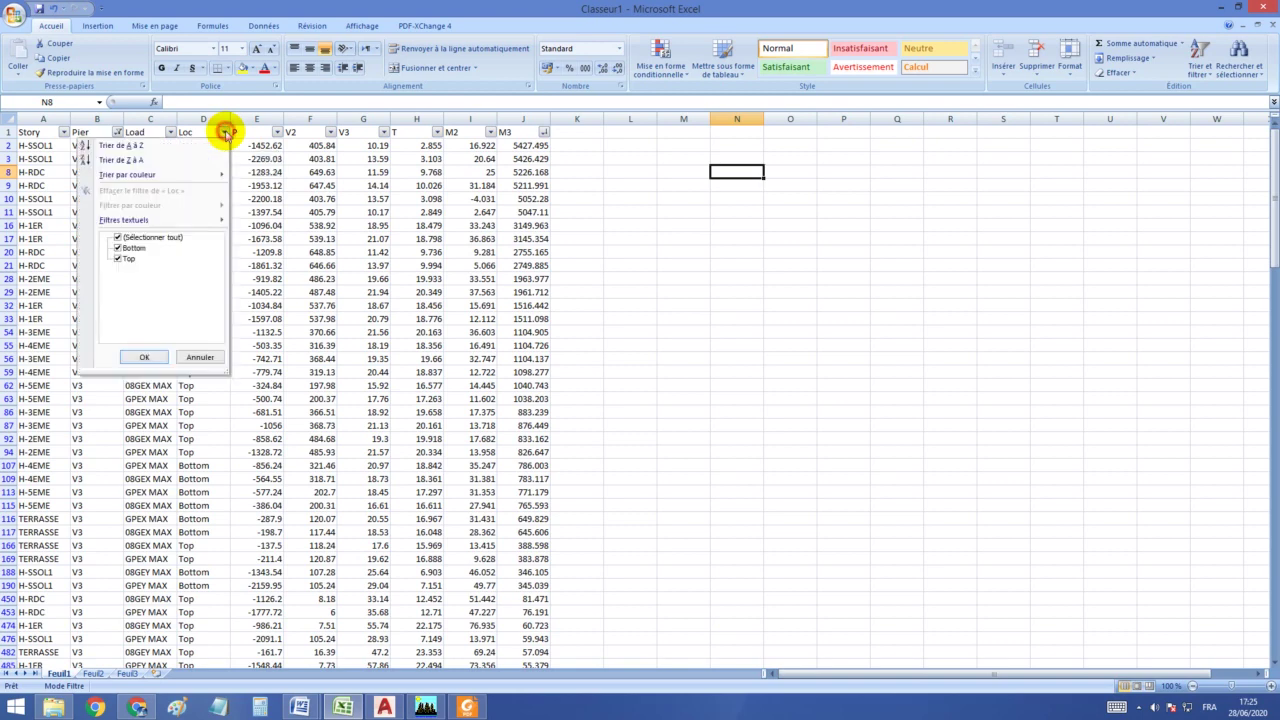
click(150, 238)
click(134, 248)
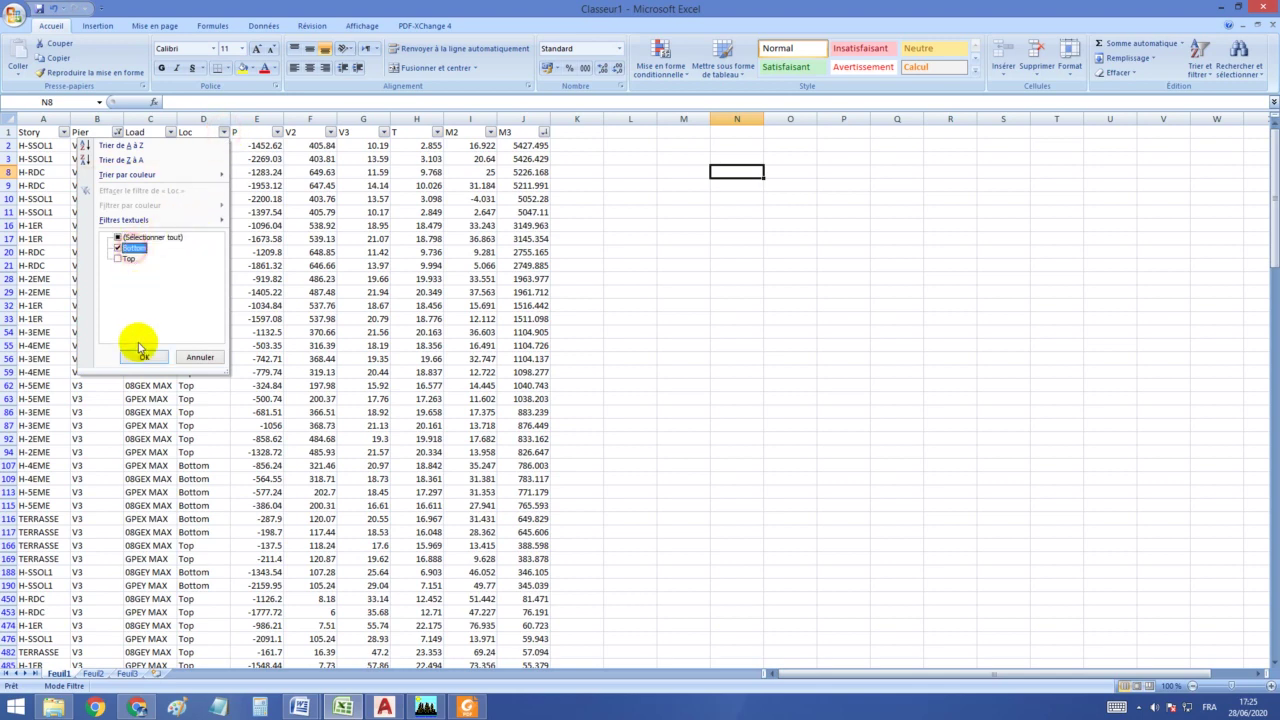
click(142, 356)
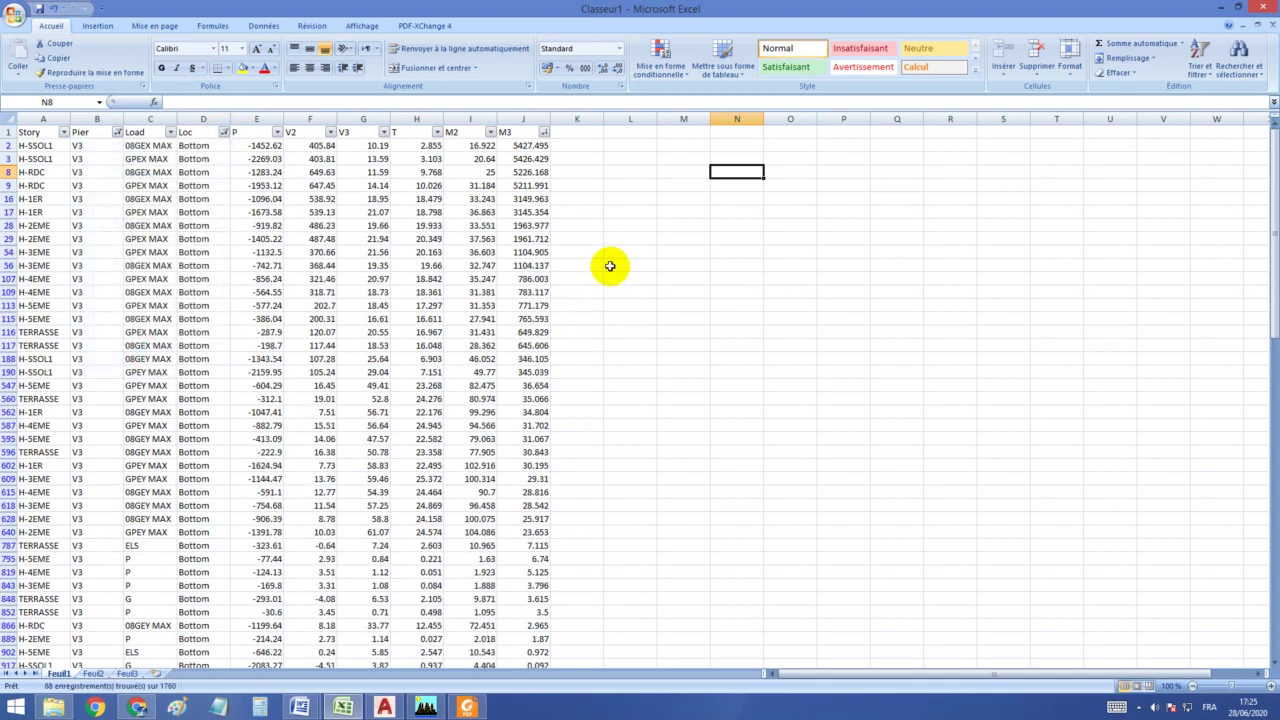
Check the governing story on Feuil2 and filter the Story column on Feuil1 to show only H-SSOL1.
click(95, 673)
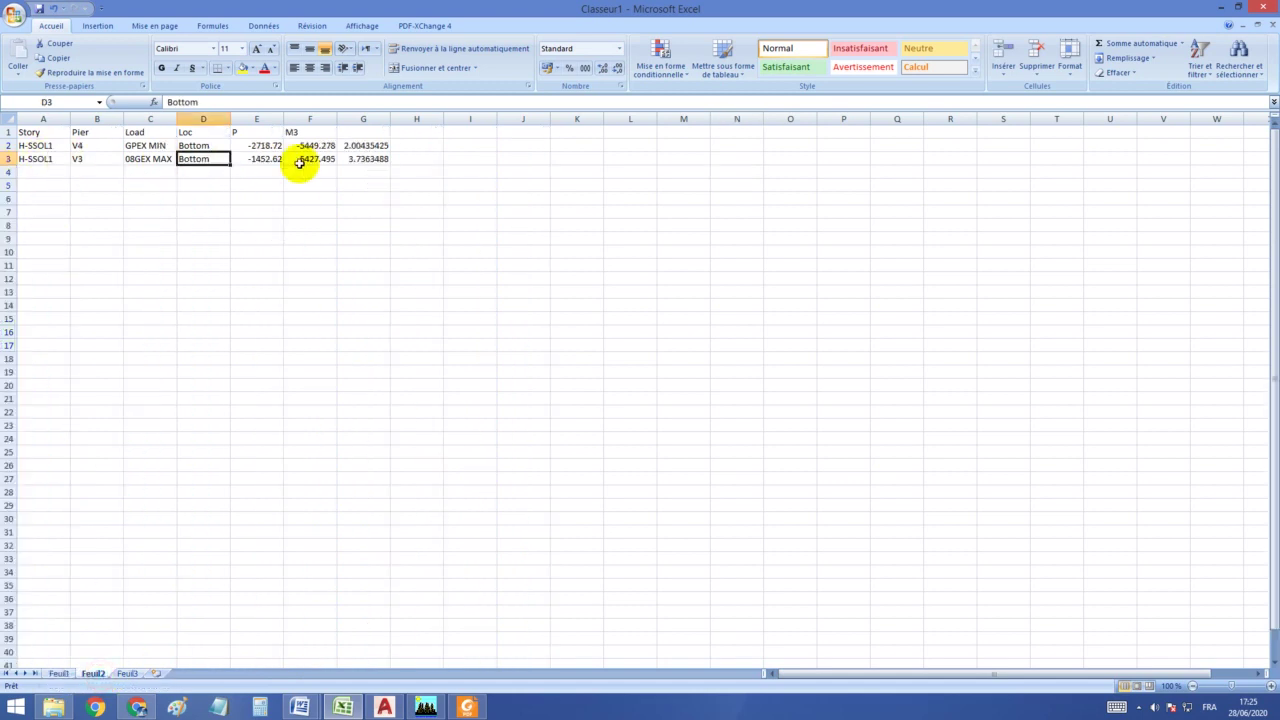
click(57, 674)
click(63, 132)
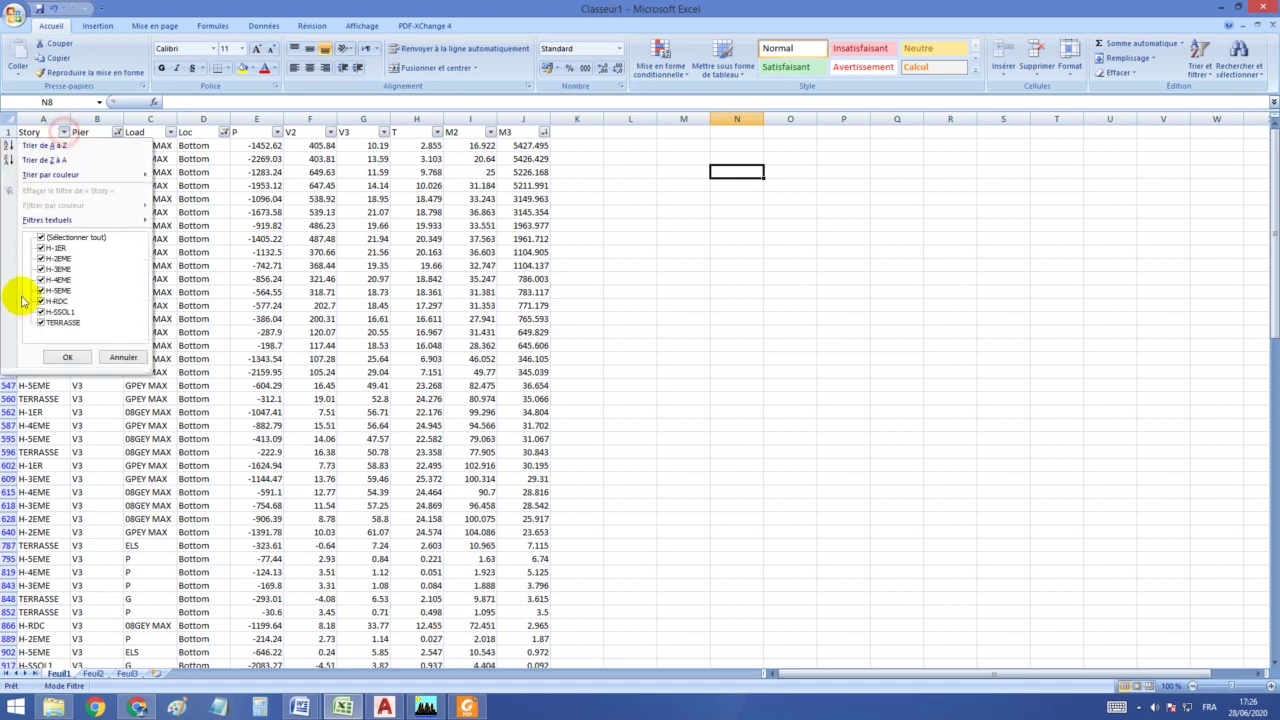
click(99, 240)
click(55, 311)
click(67, 357)
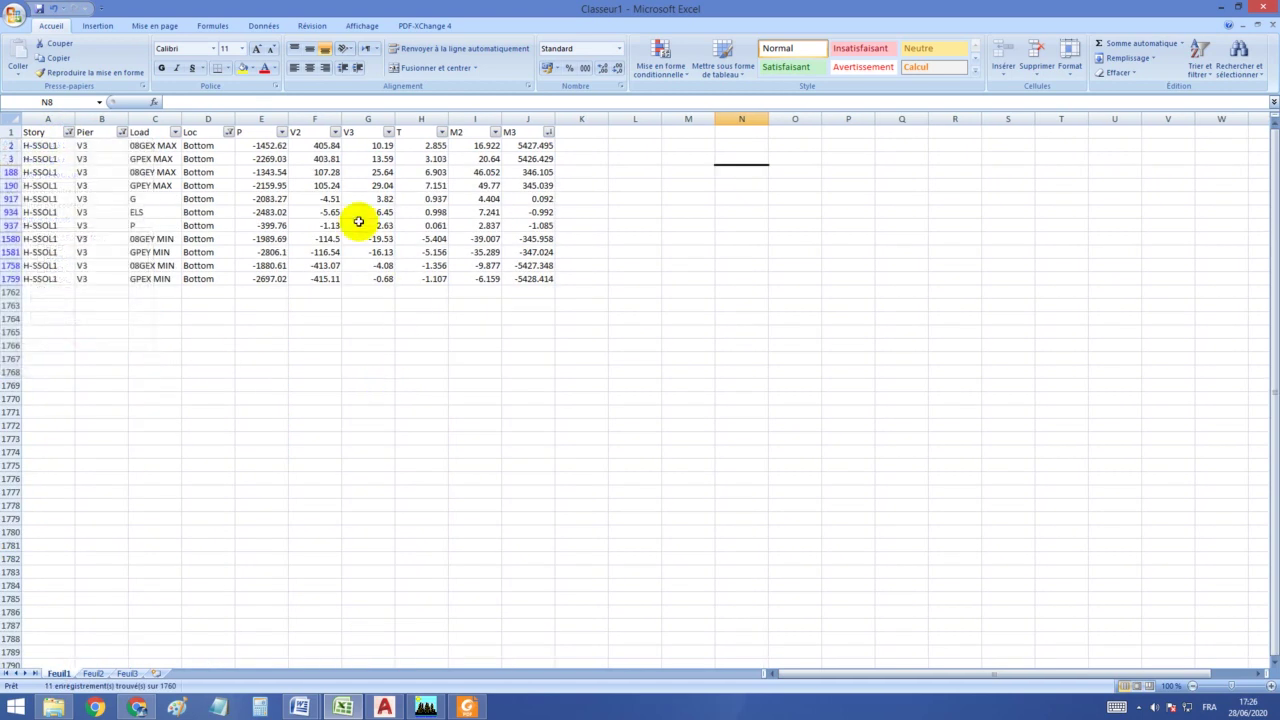
Examine the filtered V3 rows for load cases G, ELS and P, and the M3 and P forces of 08GEX MAX.
drag(35, 132, 540, 279)
click(114, 330)
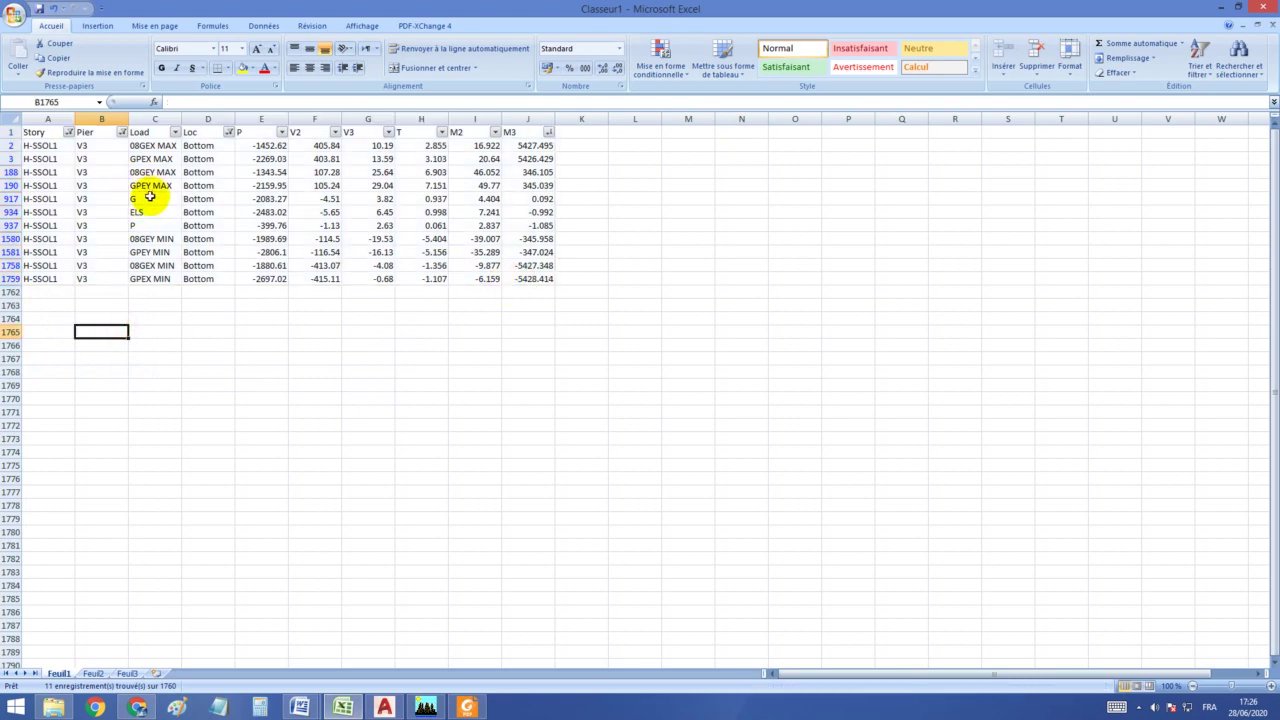
click(145, 199)
click(142, 213)
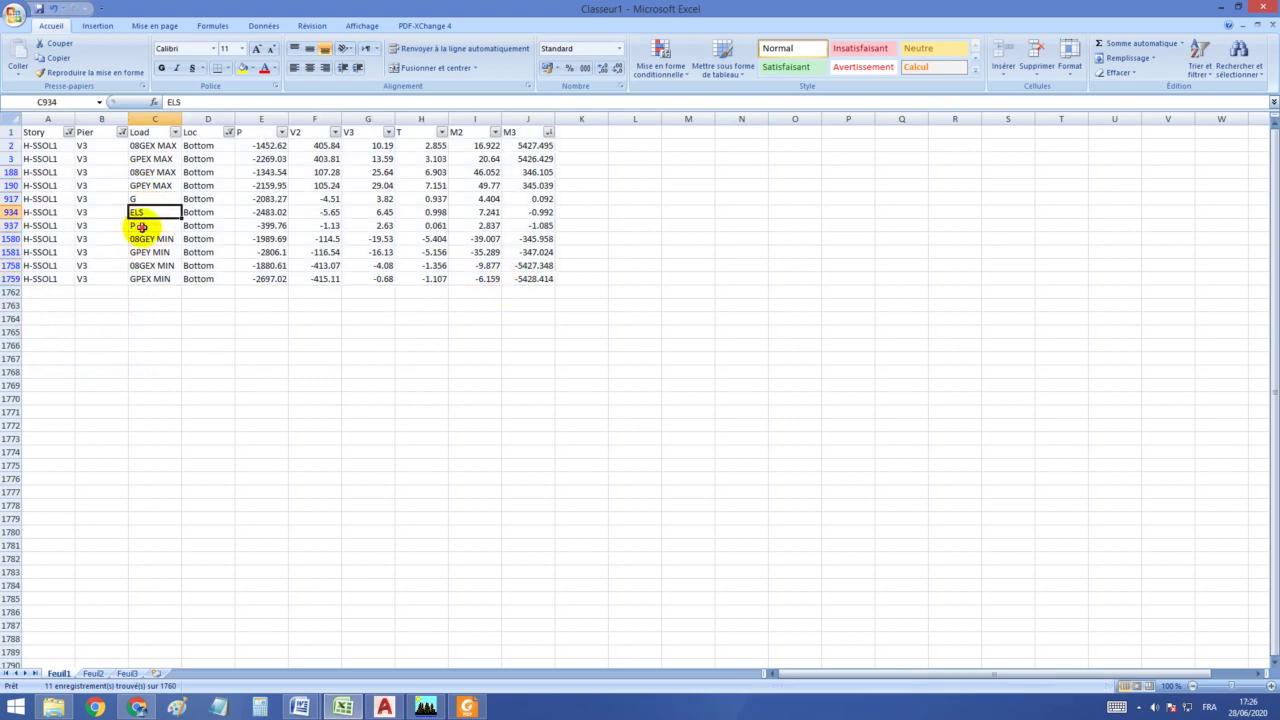
click(138, 226)
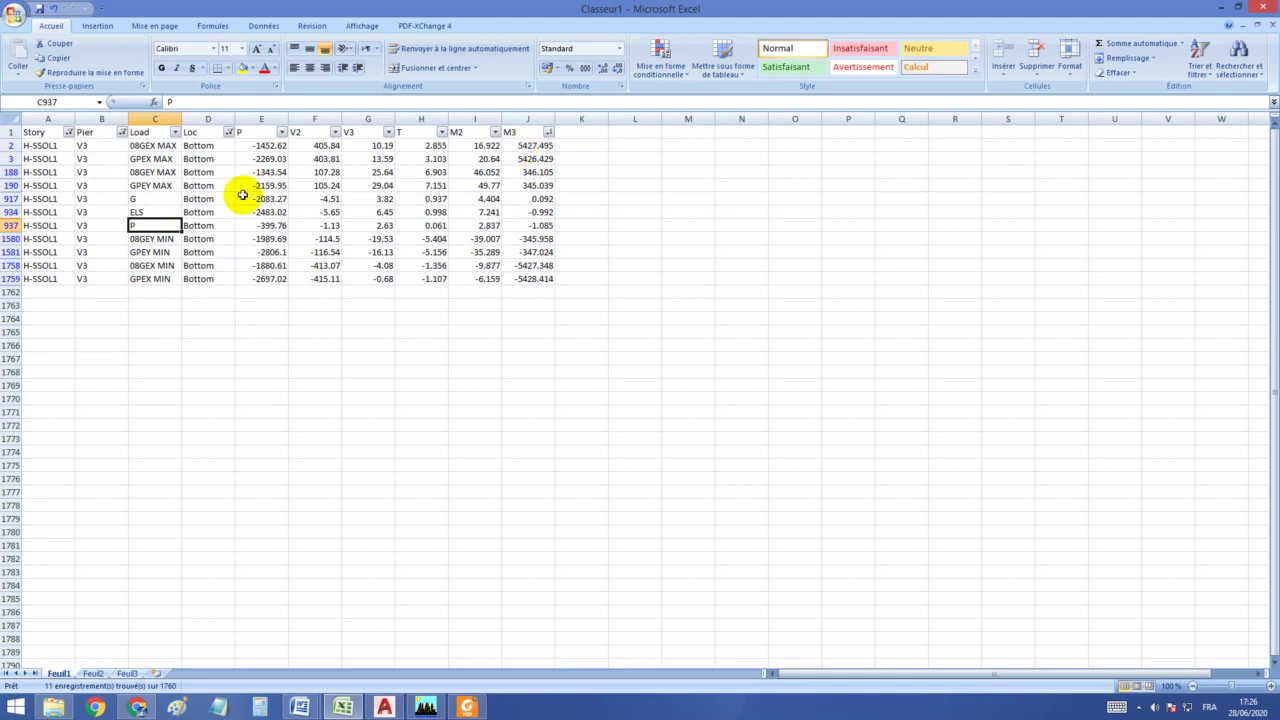
drag(535, 146, 205, 146)
click(533, 146)
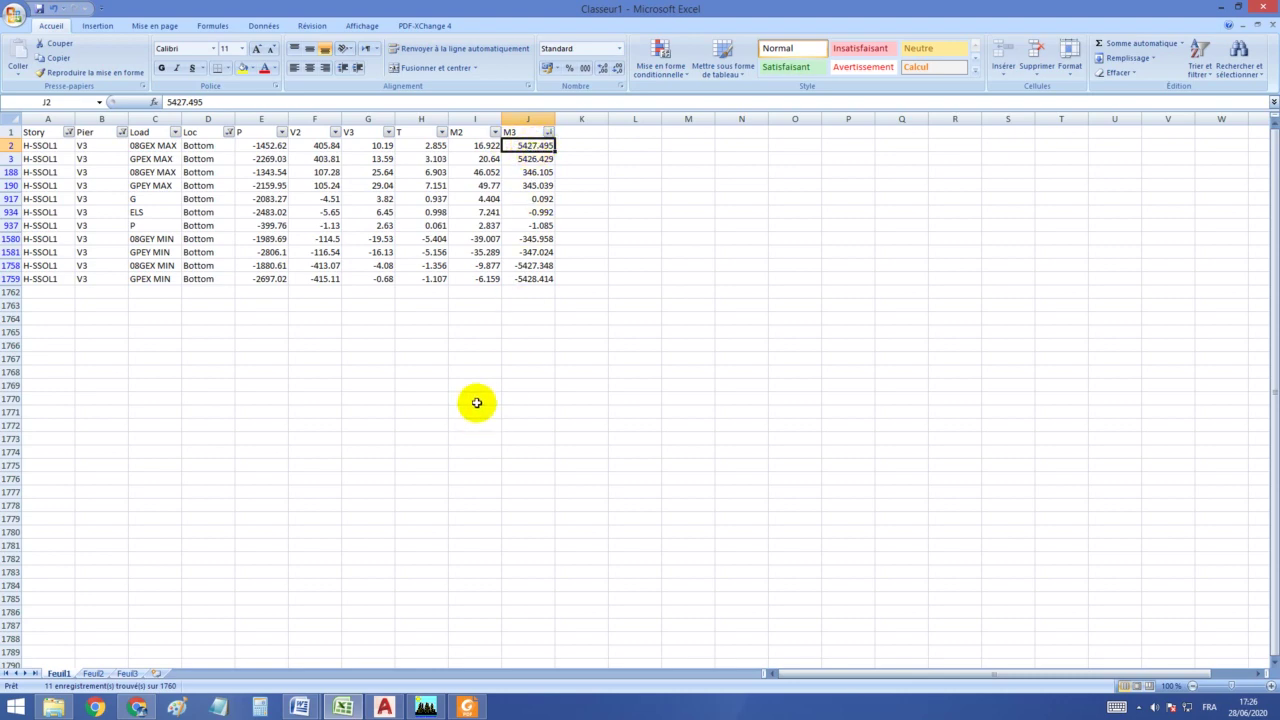
click(252, 147)
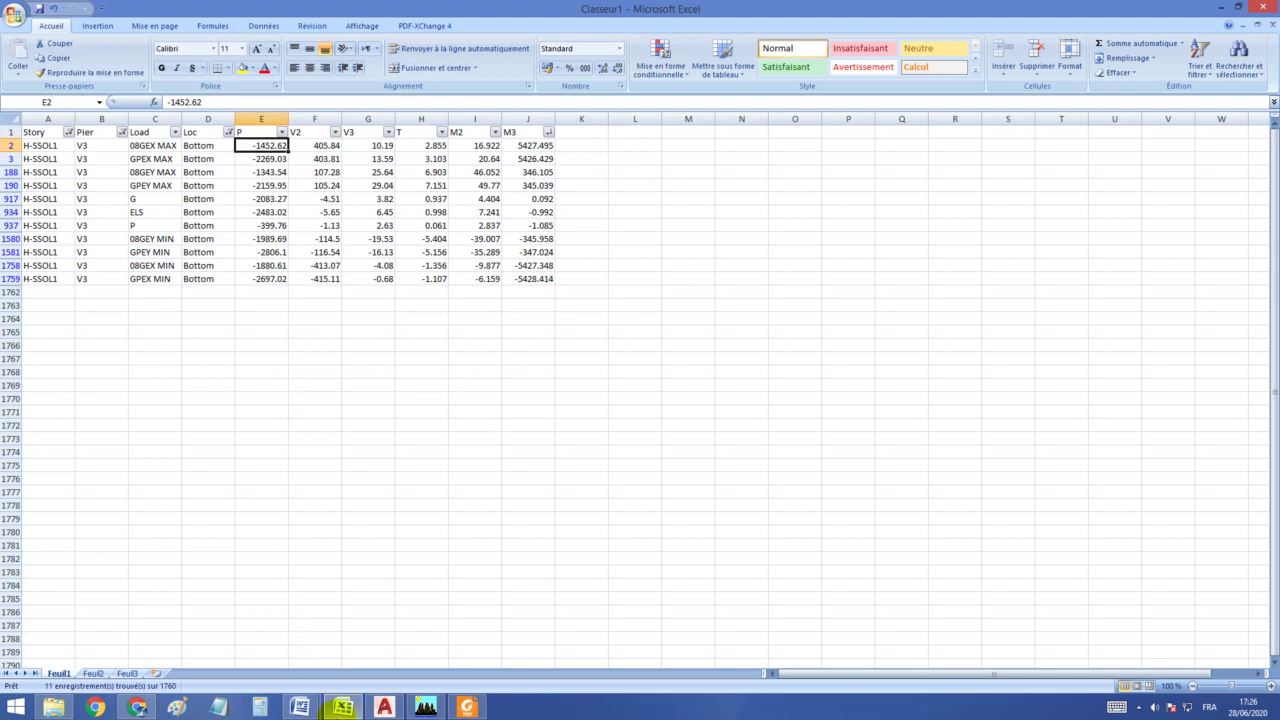
Switch to Word, check V3's section dimensions in the wall calculation example, and bring up the wall sketches in the DISPO-VOILES document.
click(336, 710)
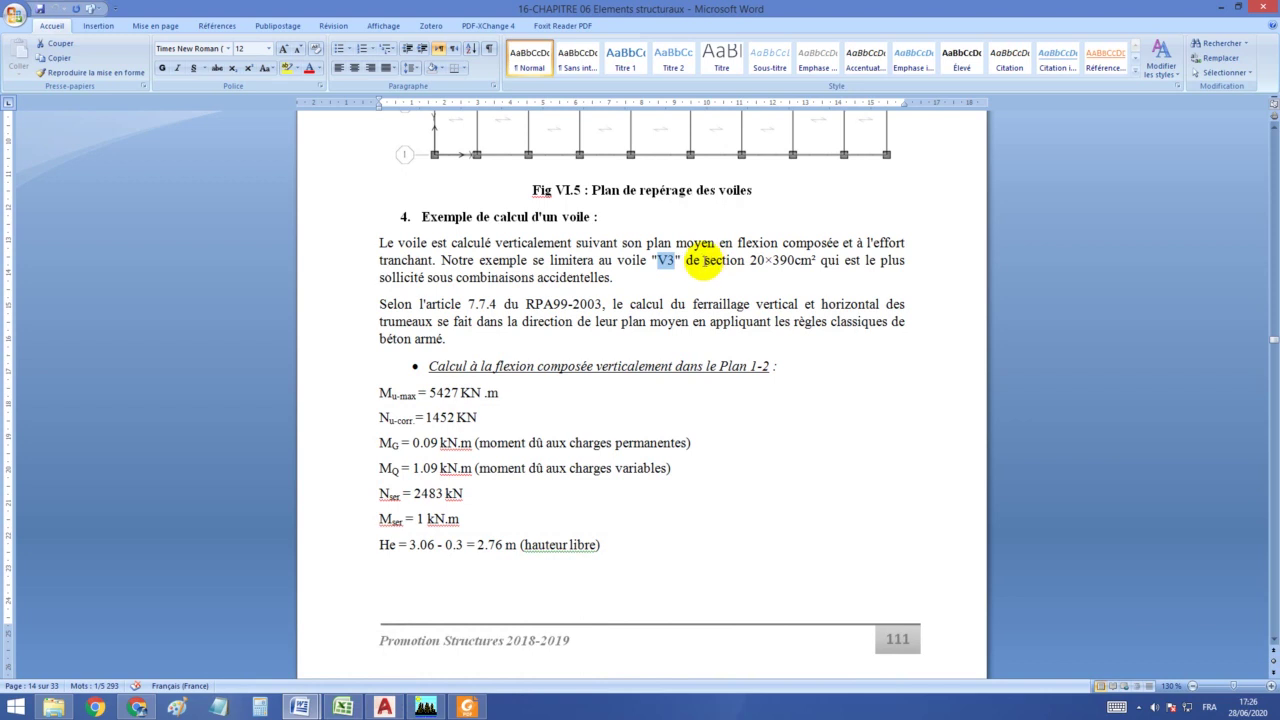
drag(752, 260, 808, 262)
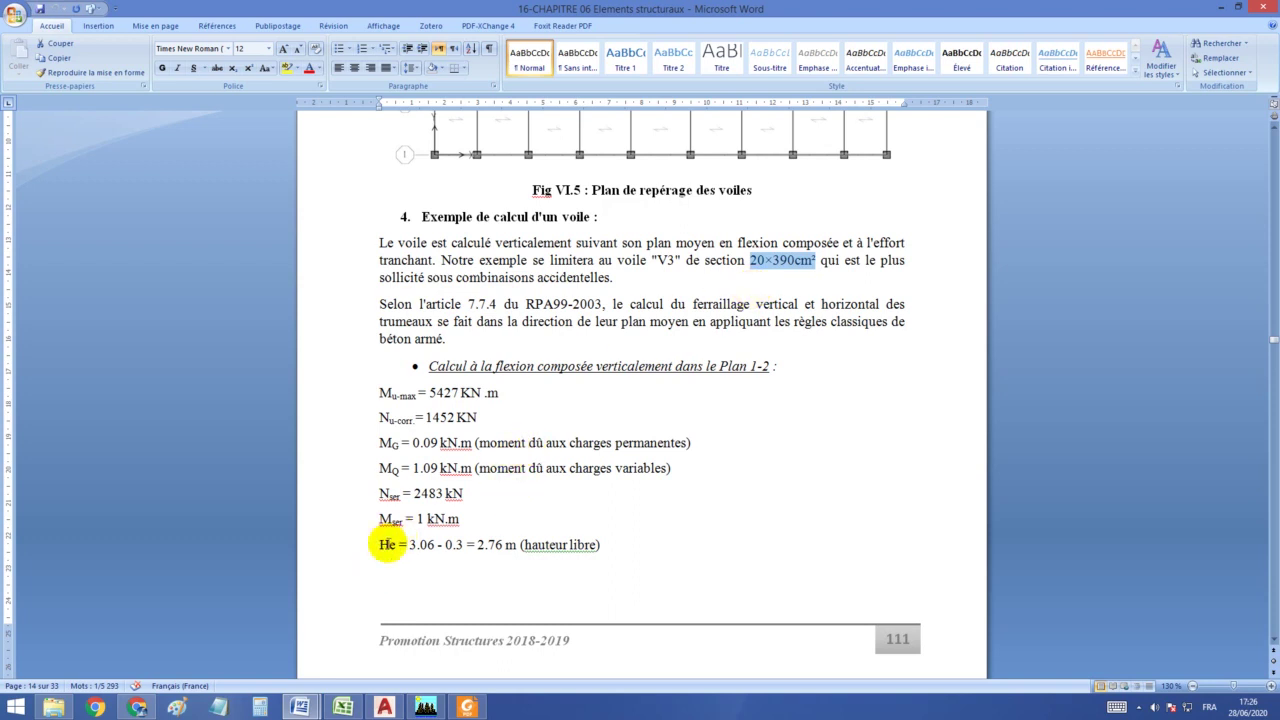
mouse_move(302, 703)
click(362, 643)
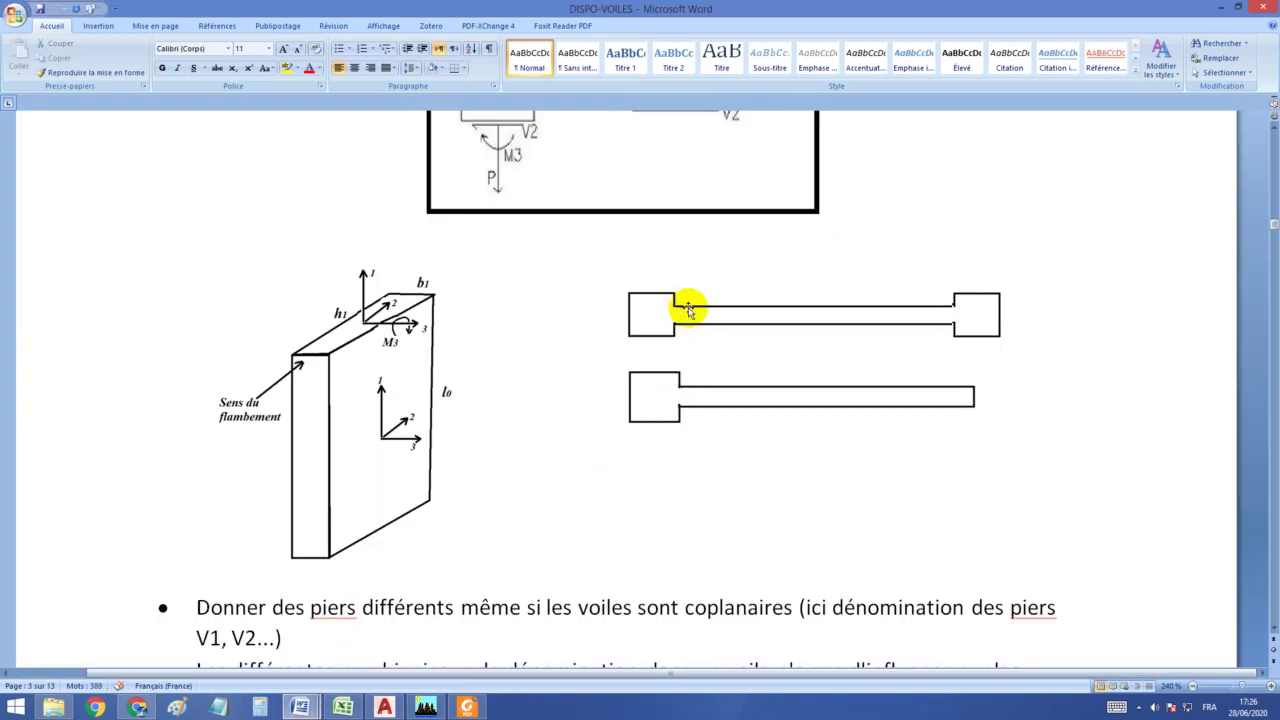